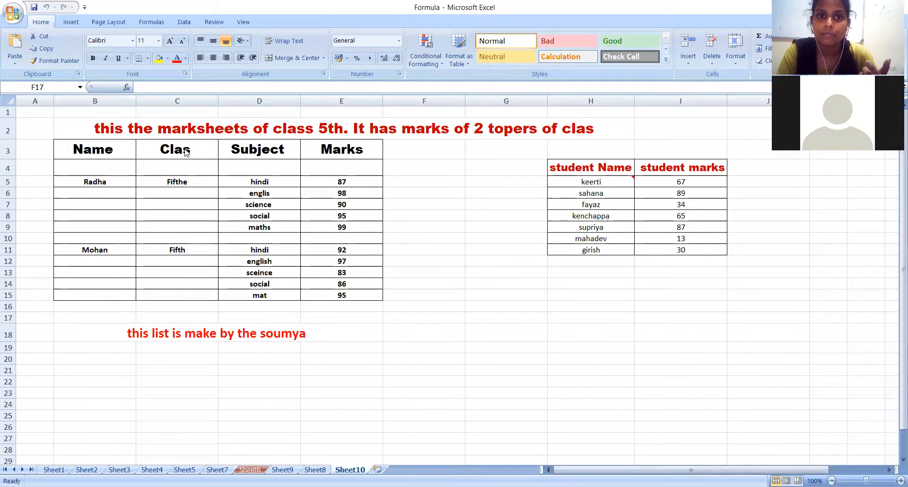
pyautogui.click(185, 151)
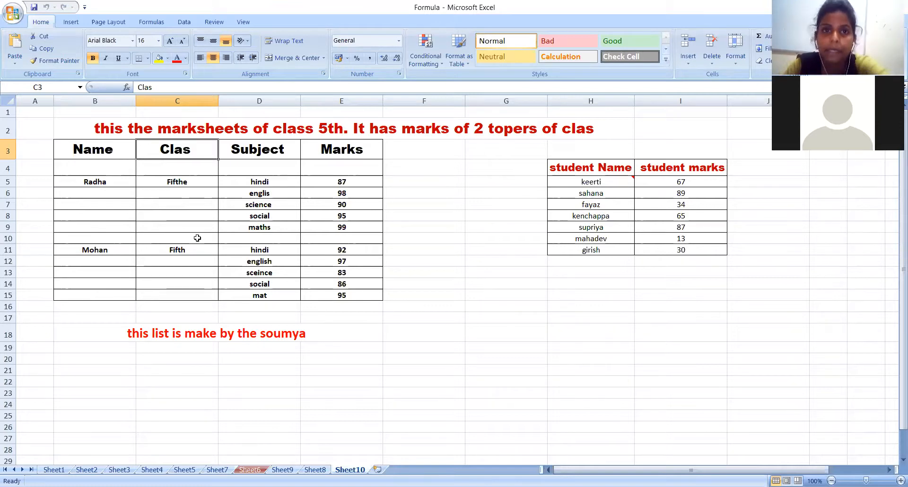
pyautogui.click(211, 23)
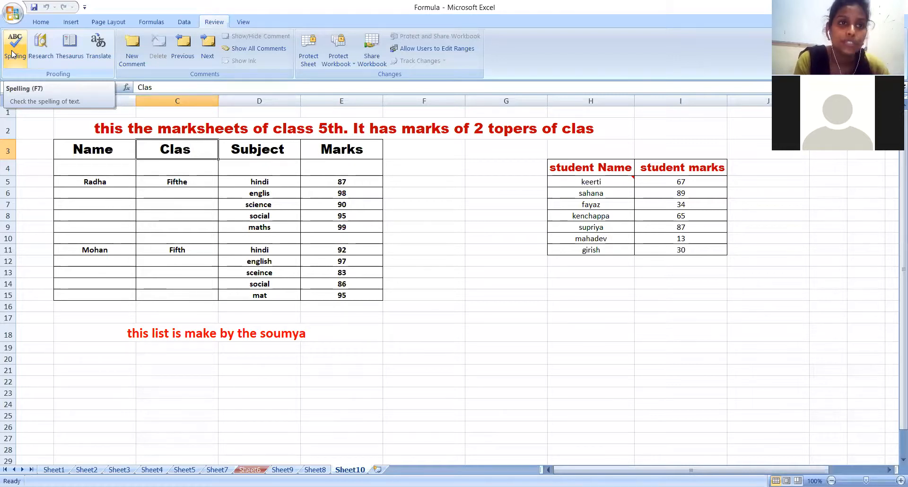
pyautogui.click(13, 55)
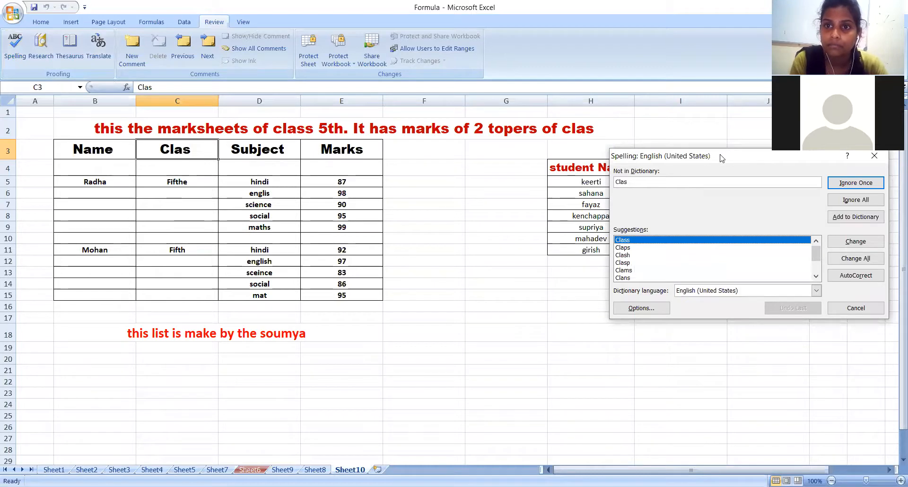
pyautogui.moveTo(721, 158); pyautogui.dragTo(552, 160)
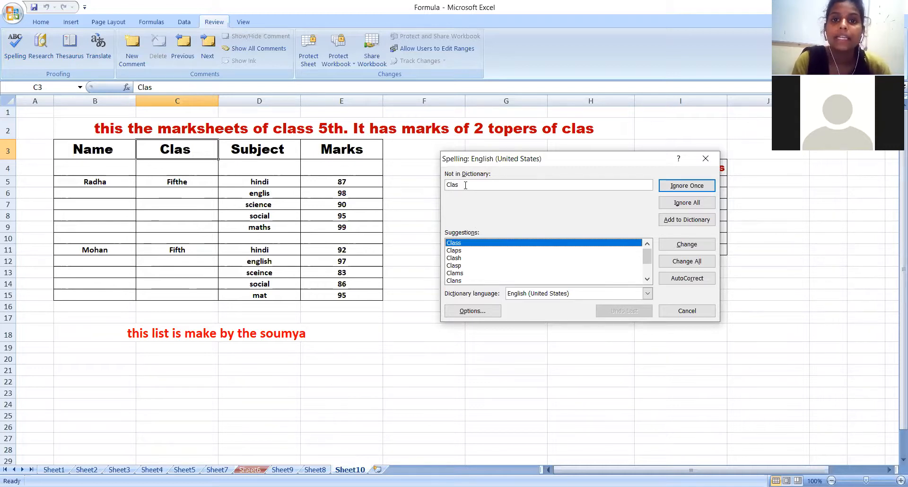
pyautogui.click(700, 161)
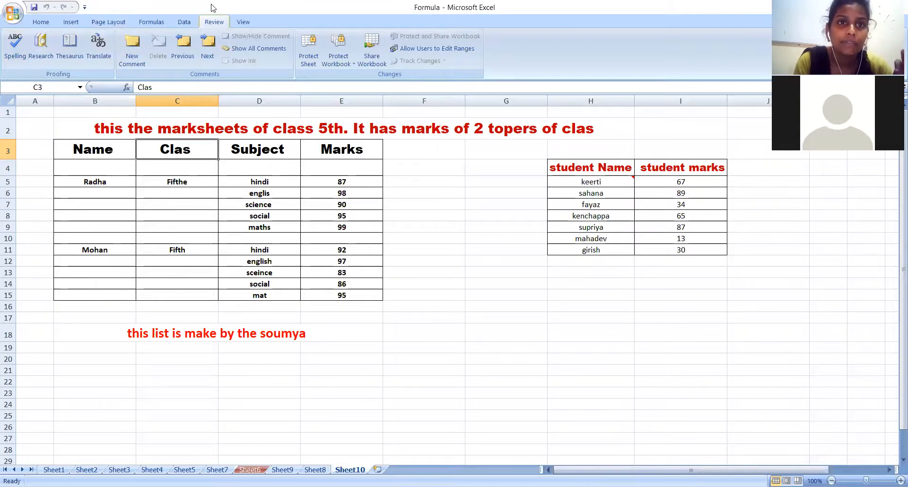
# Spell-check the sheet from its beginning, replace "marksheets" with "mark sheets" in the title, and end the check
pyautogui.click(298, 351)
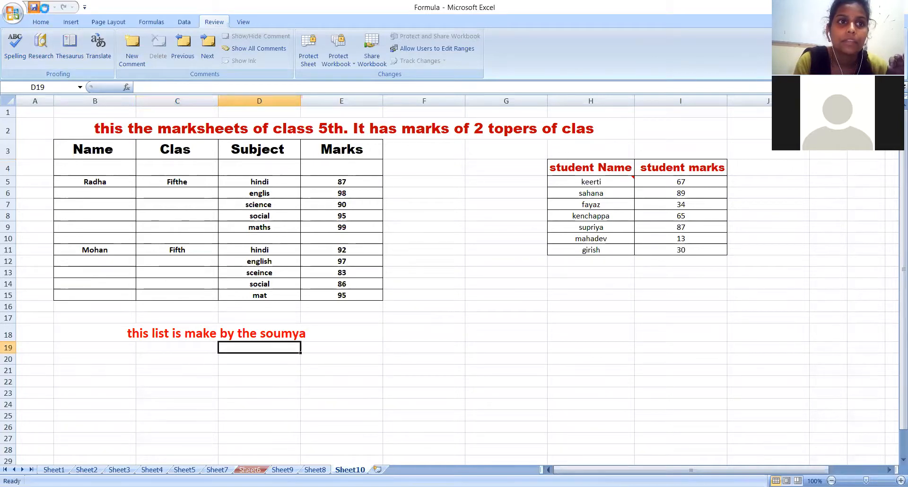
pyautogui.click(12, 41)
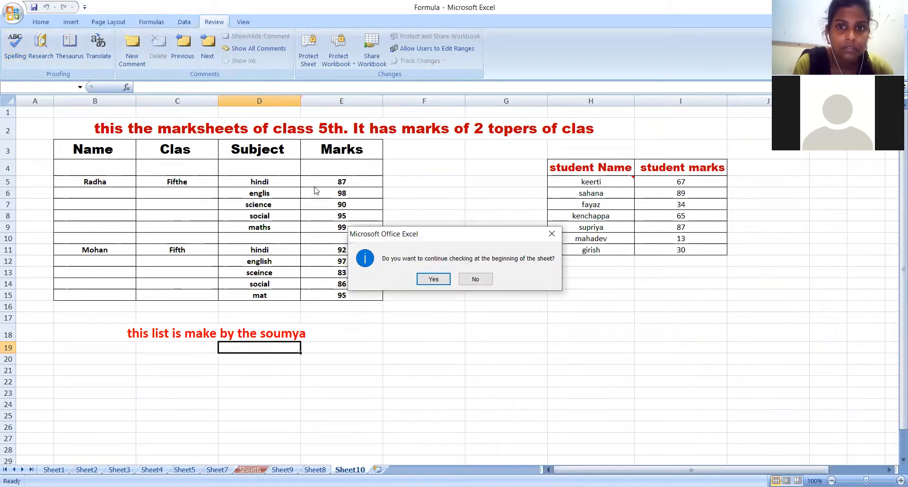
pyautogui.click(433, 280)
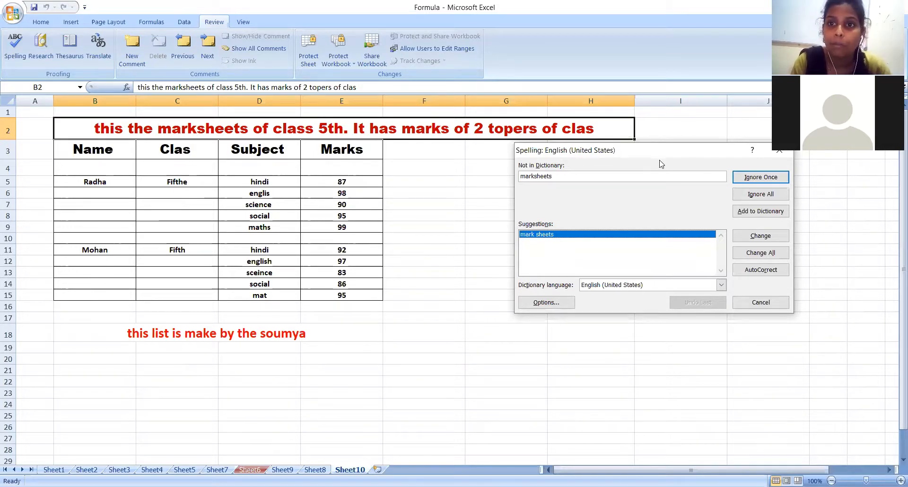
pyautogui.moveTo(670, 155); pyautogui.dragTo(596, 159)
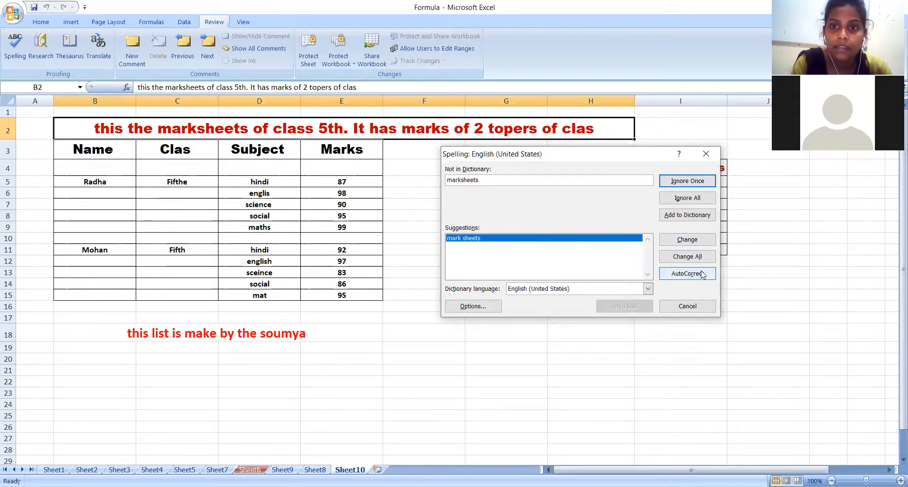
pyautogui.click(696, 240)
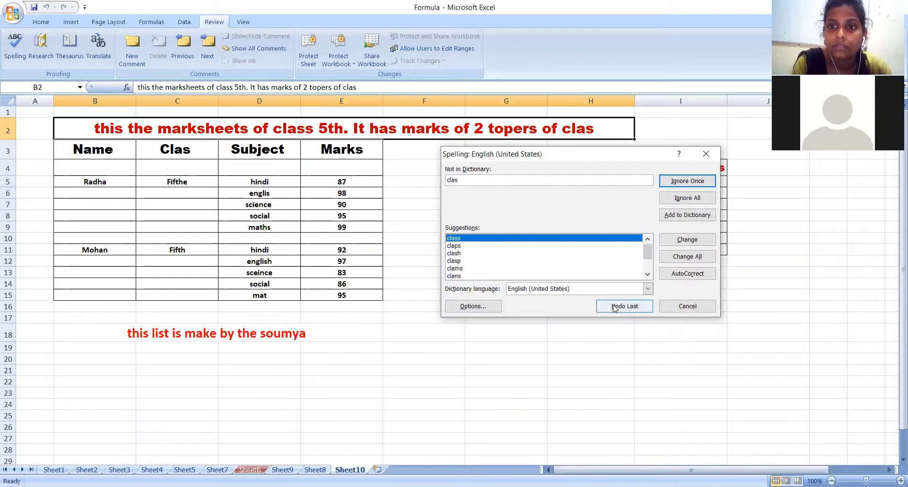
pyautogui.click(698, 305)
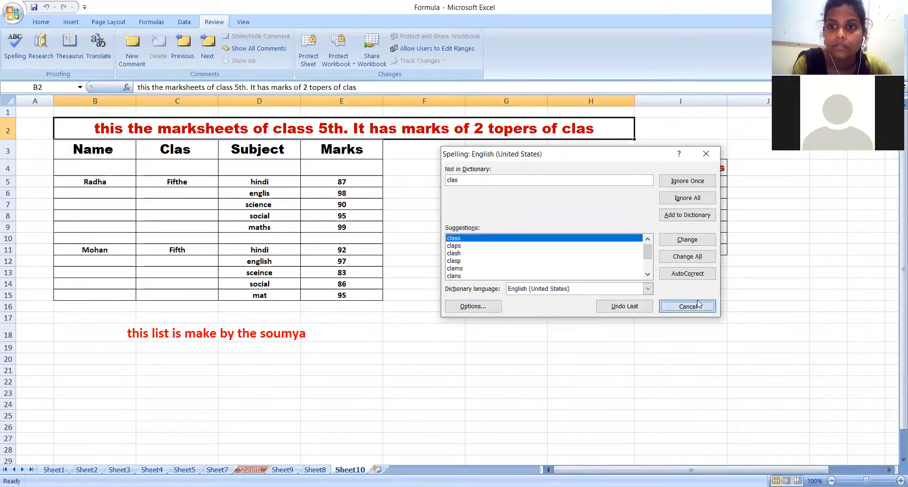
pyautogui.click(698, 305)
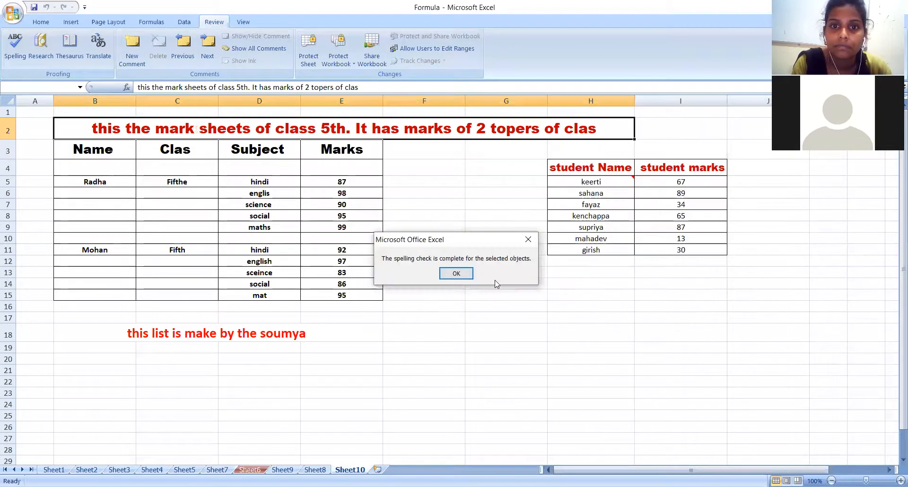
pyautogui.click(457, 274)
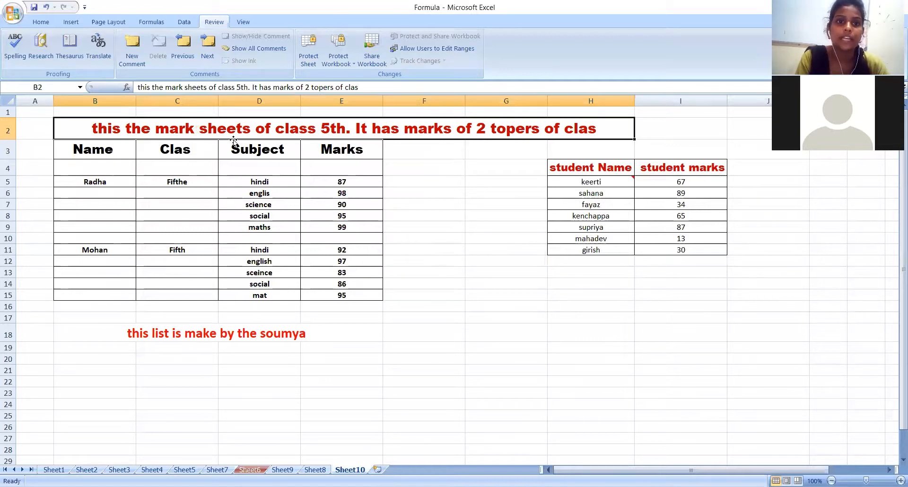
# Rejoin "marksheets" in the title, and spell-check that cell, accepting the suggestions "mark sheets" and "class"
pyautogui.doubleClick(200, 132)
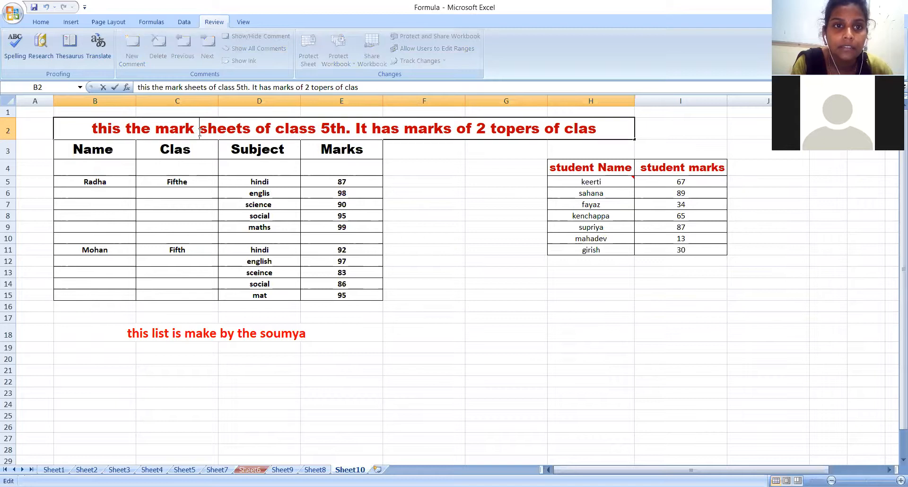
pyautogui.press('BackSpace')
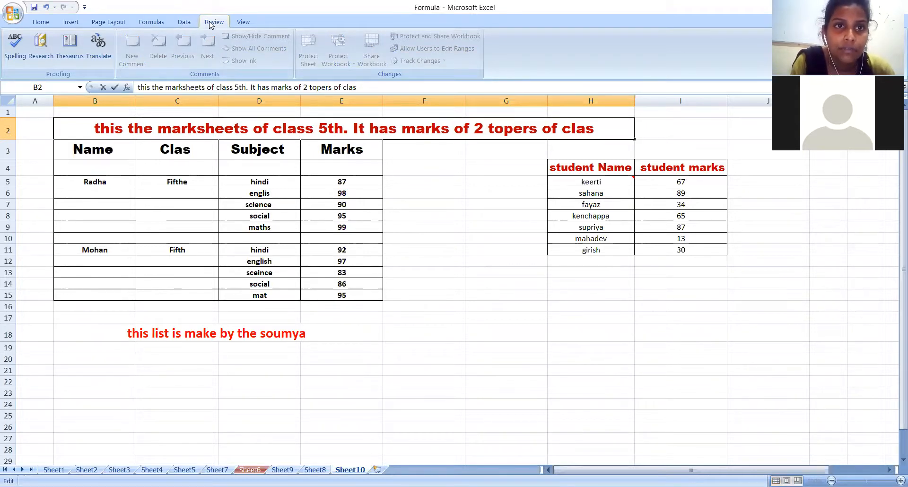
pyautogui.click(11, 51)
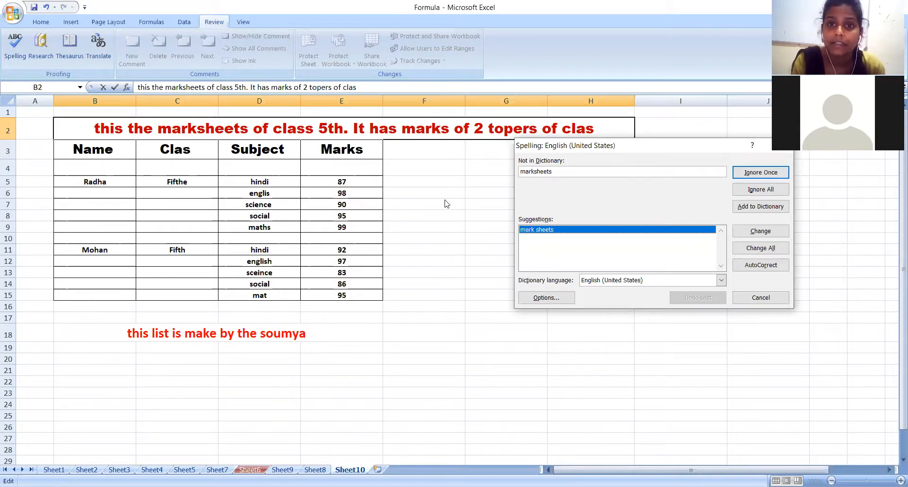
pyautogui.moveTo(701, 145); pyautogui.dragTo(630, 148)
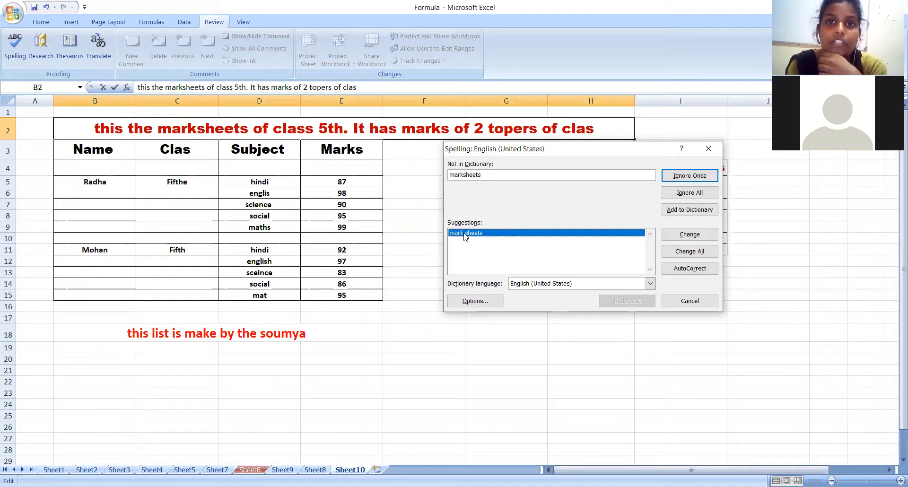
pyautogui.click(689, 235)
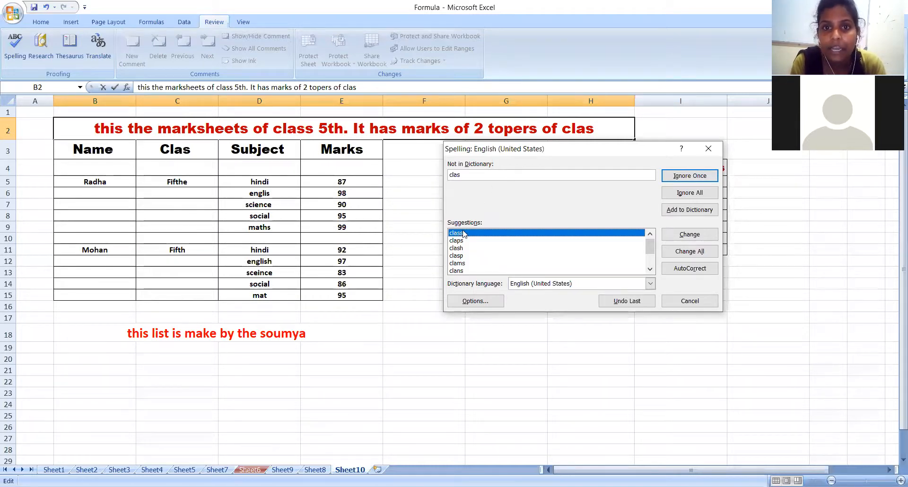
pyautogui.click(676, 237)
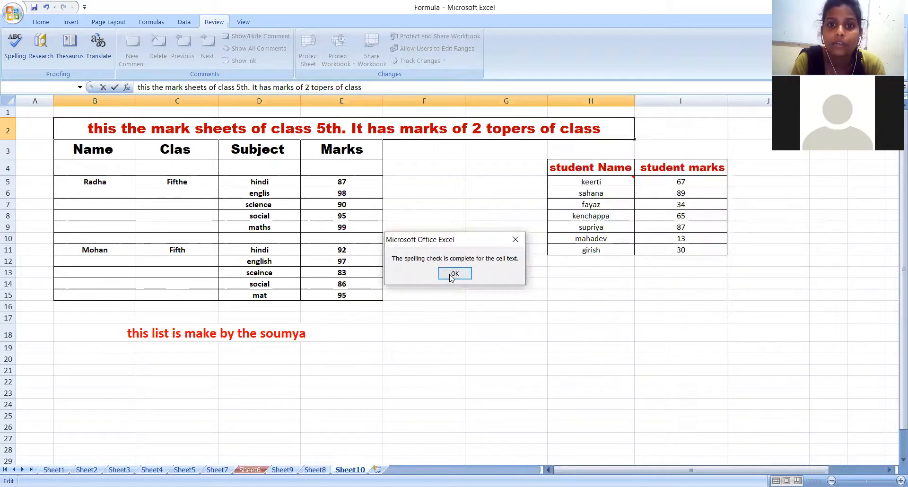
pyautogui.press('Return')
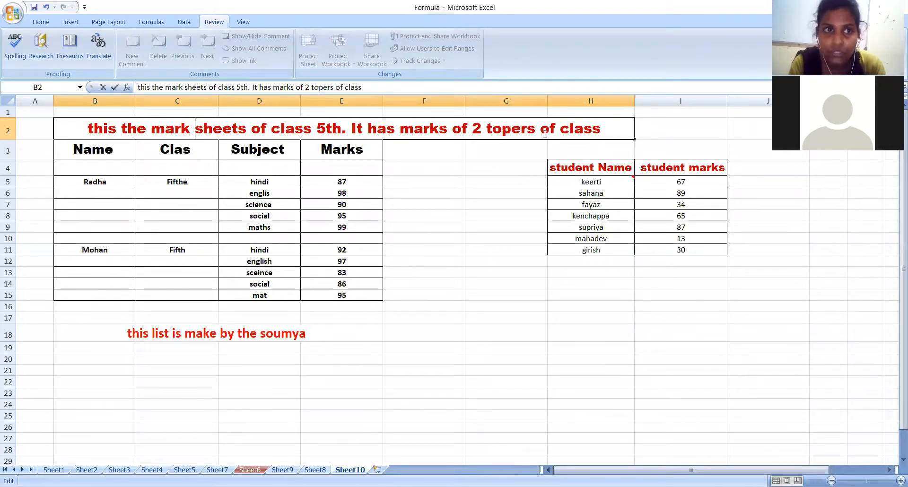
# Recheck the title cell's spelling and finish editing the cell
pyautogui.click(13, 59)
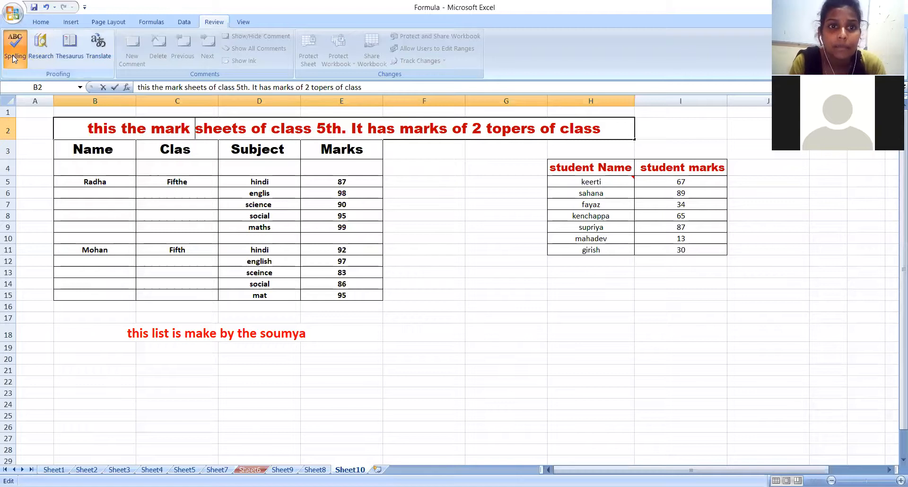
pyautogui.click(455, 273)
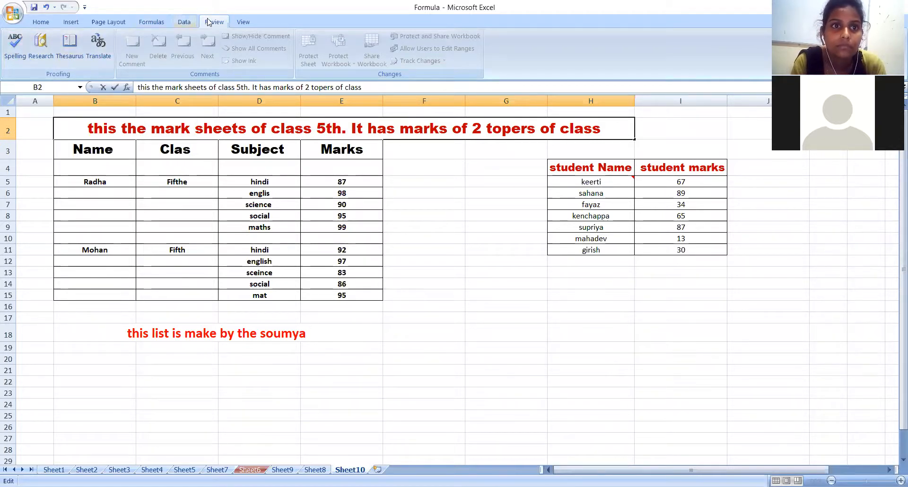
pyautogui.press('Escape')
pyautogui.click(171, 321)
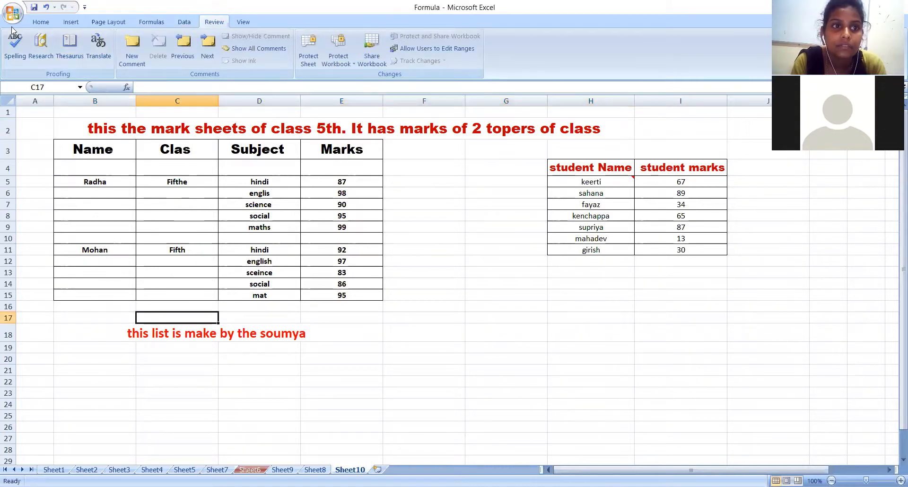
pyautogui.click(14, 43)
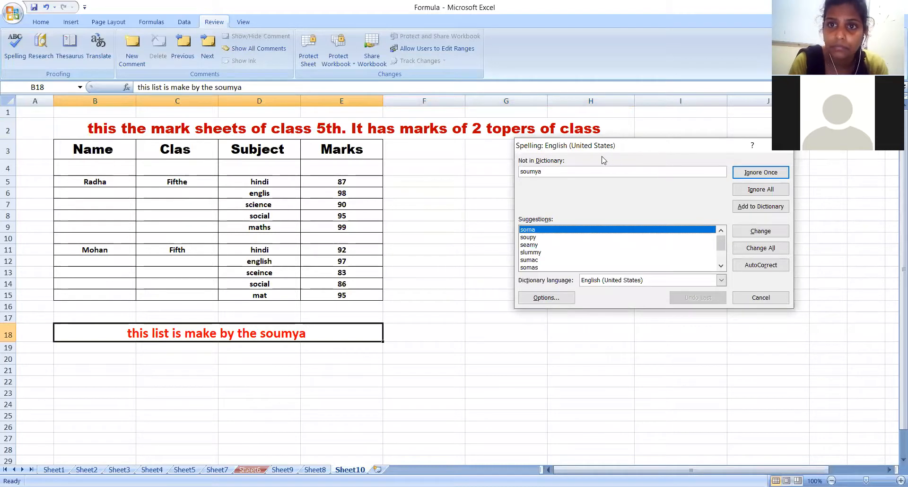
pyautogui.moveTo(640, 143); pyautogui.dragTo(601, 143)
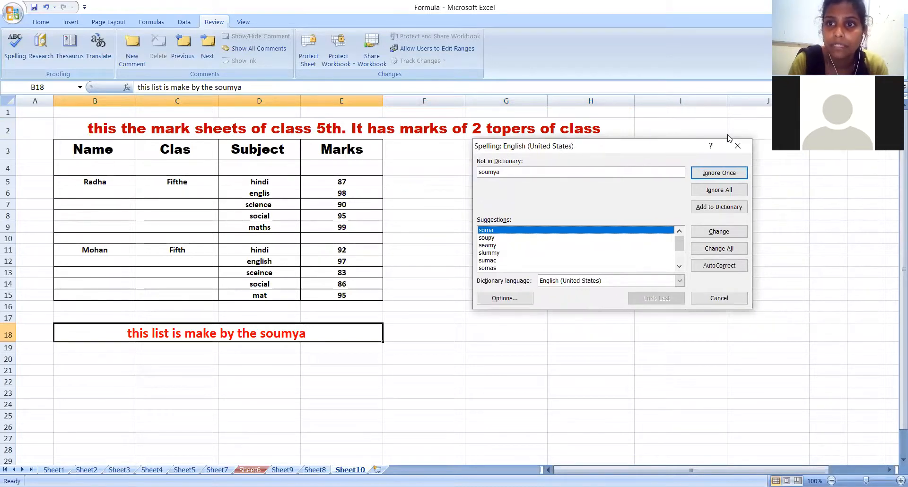
pyautogui.click(737, 146)
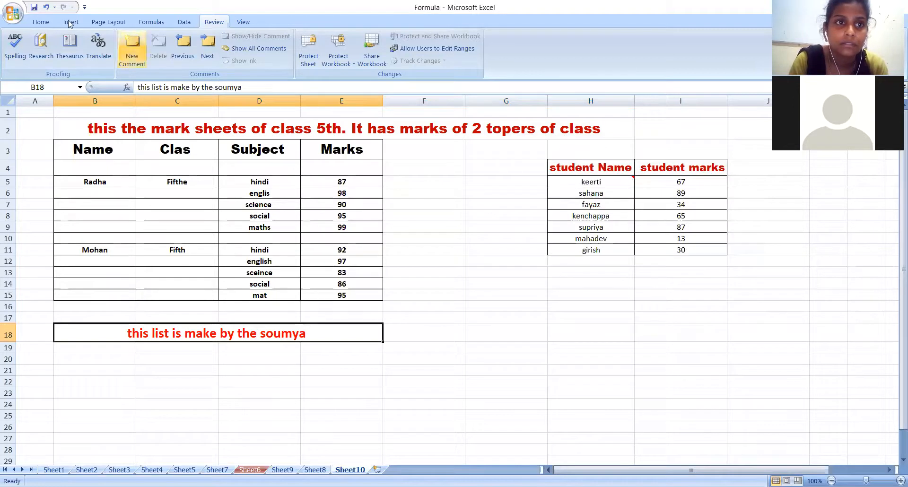
# Save the workbook
pyautogui.click(34, 8)
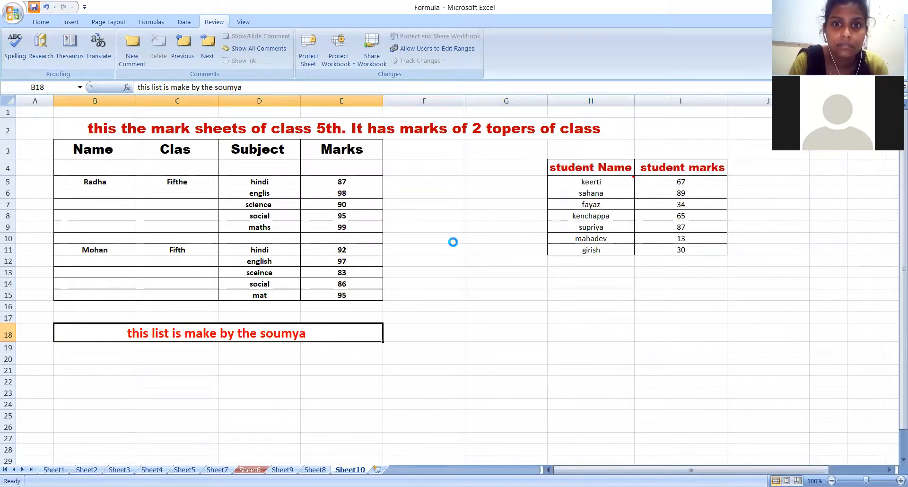
pyautogui.click(452, 239)
pyautogui.click(71, 381)
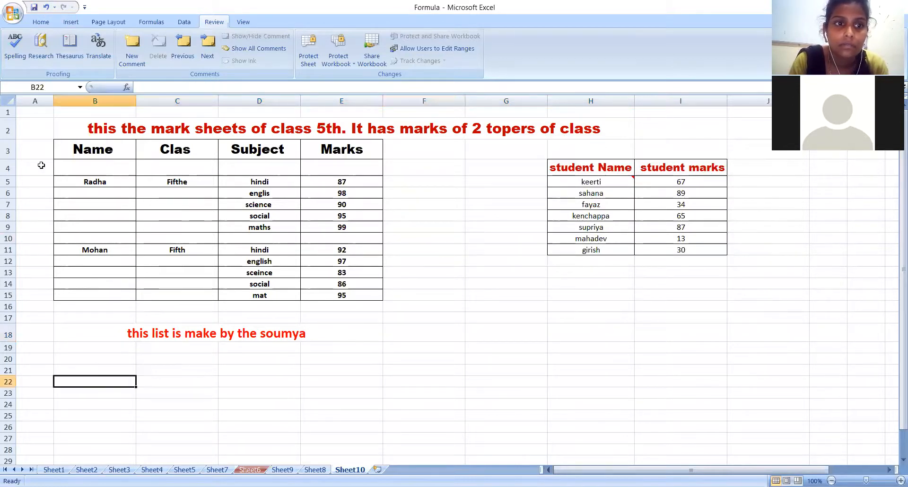
pyautogui.click(16, 50)
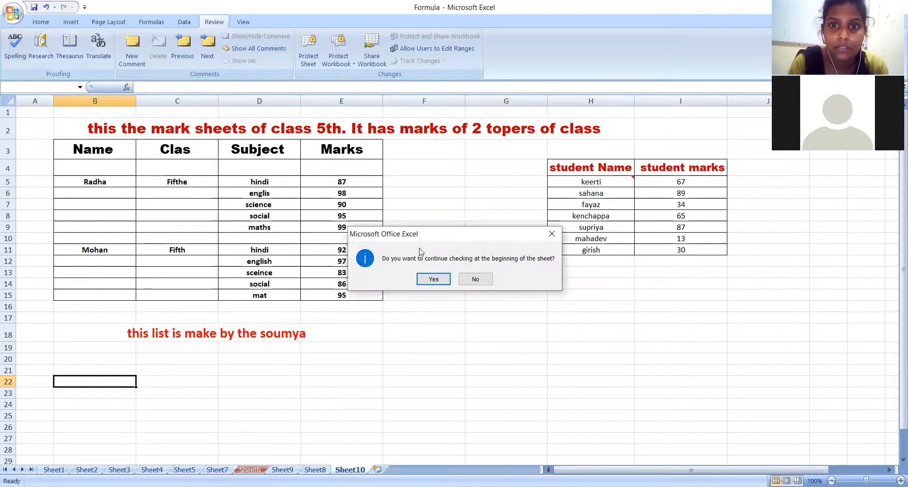
pyautogui.click(433, 279)
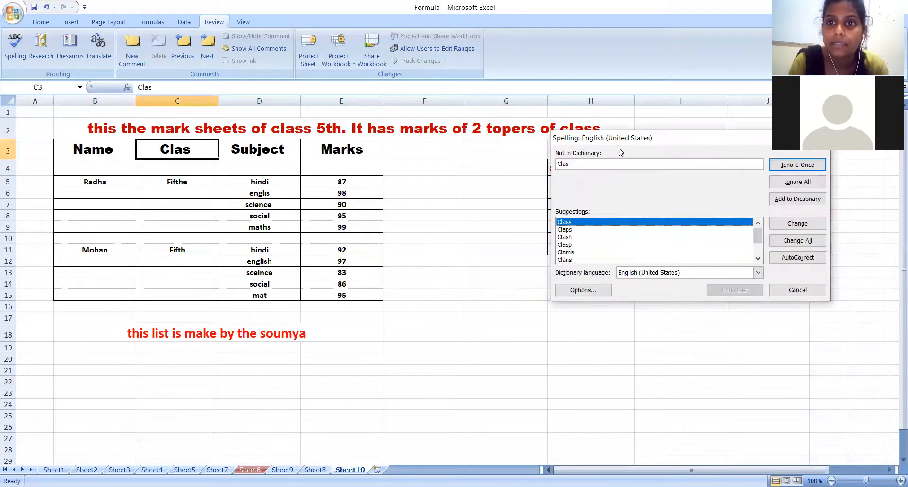
pyautogui.moveTo(653, 140); pyautogui.dragTo(560, 144)
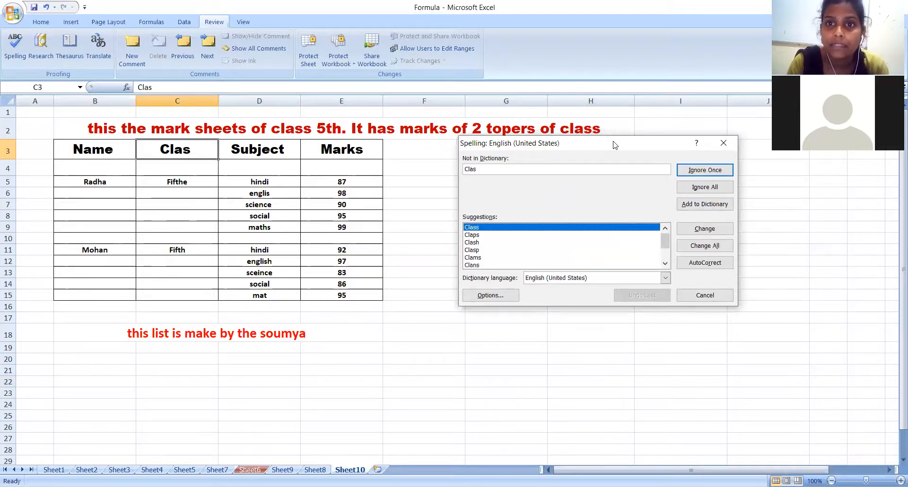
pyautogui.moveTo(615, 144); pyautogui.dragTo(610, 164)
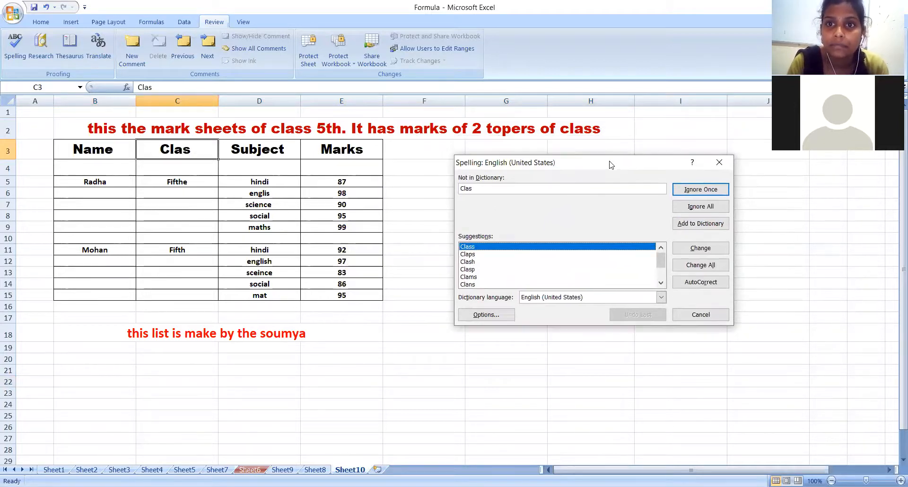
pyautogui.click(717, 161)
# Delete the final "s" of "class" at the end of the title in row 2 and save the workbook
pyautogui.click(604, 132)
pyautogui.doubleClick(604, 132)
pyautogui.press('BackSpace')
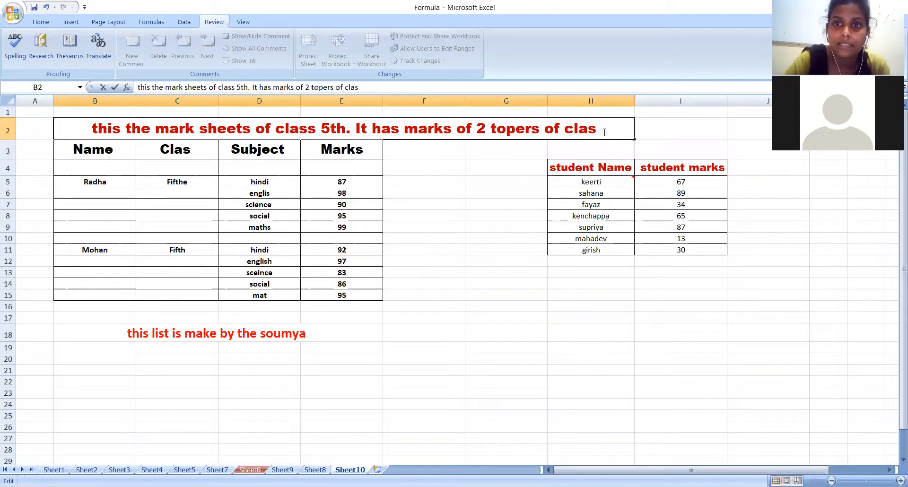
pyautogui.click(396, 191)
pyautogui.click(37, 11)
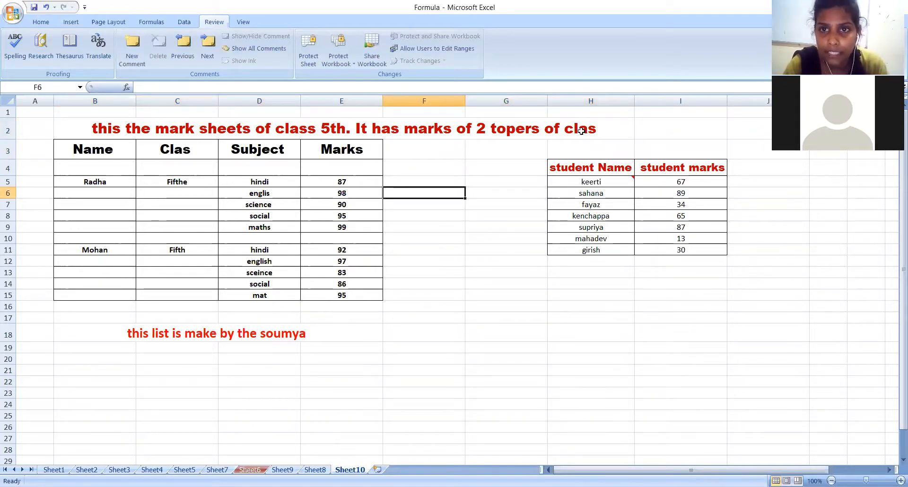
pyautogui.click(13, 47)
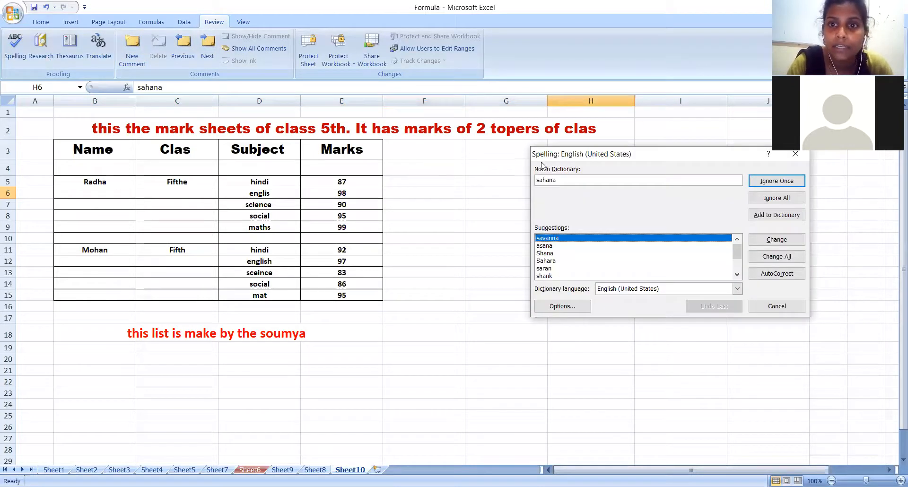
pyautogui.moveTo(672, 155); pyautogui.dragTo(566, 166)
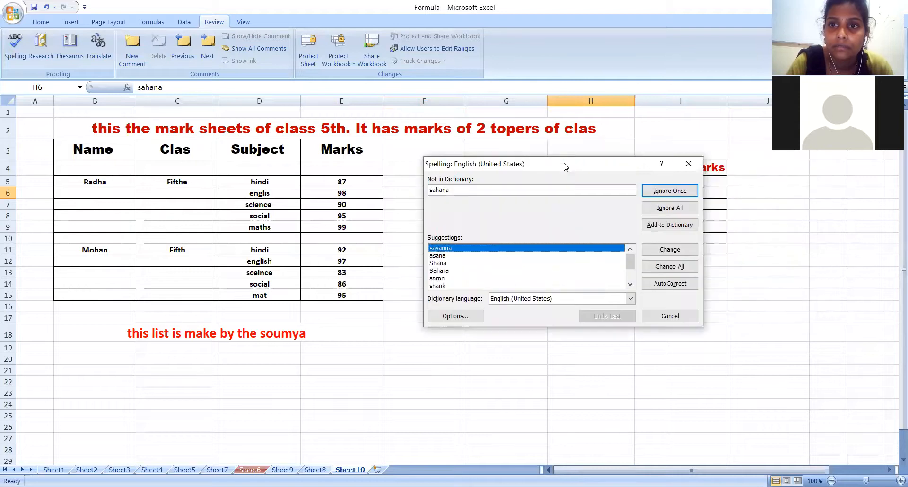
pyautogui.click(701, 162)
pyautogui.click(449, 283)
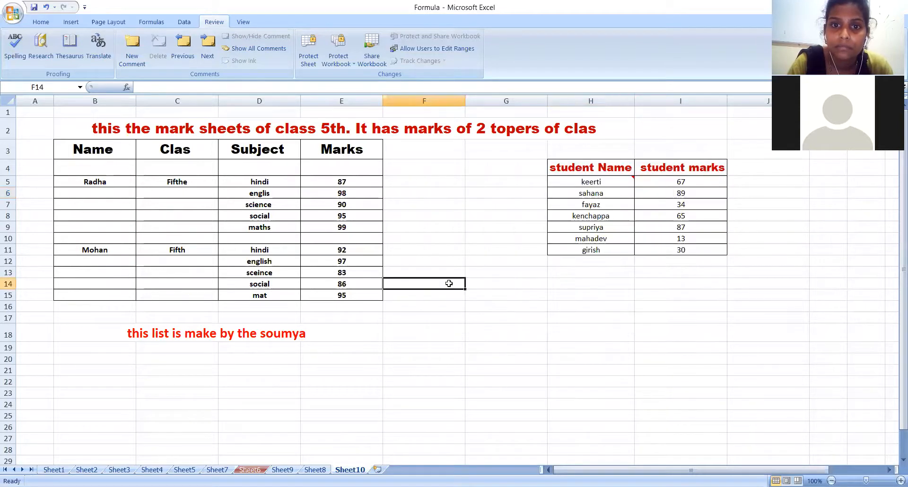
# Spell-check from the beginning of the sheet, replace all occurrences of "clas" in the row 2 title with "class", and end the check
pyautogui.click(431, 380)
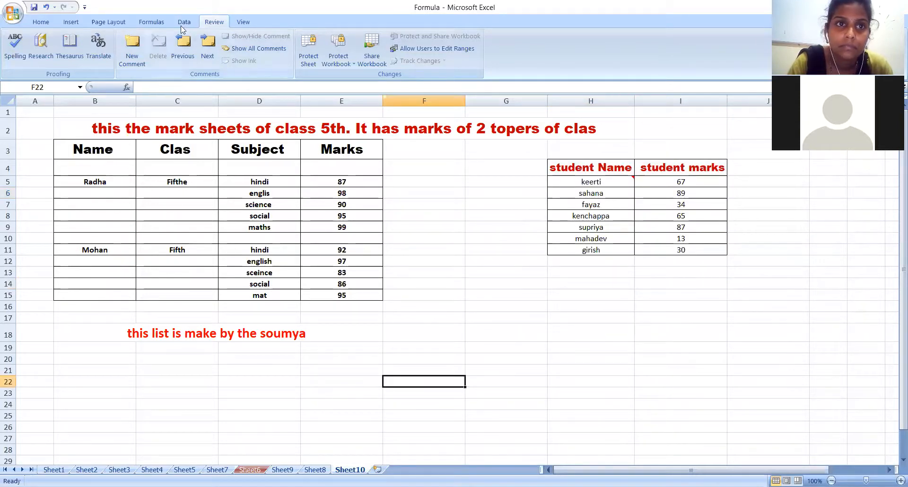
pyautogui.click(20, 46)
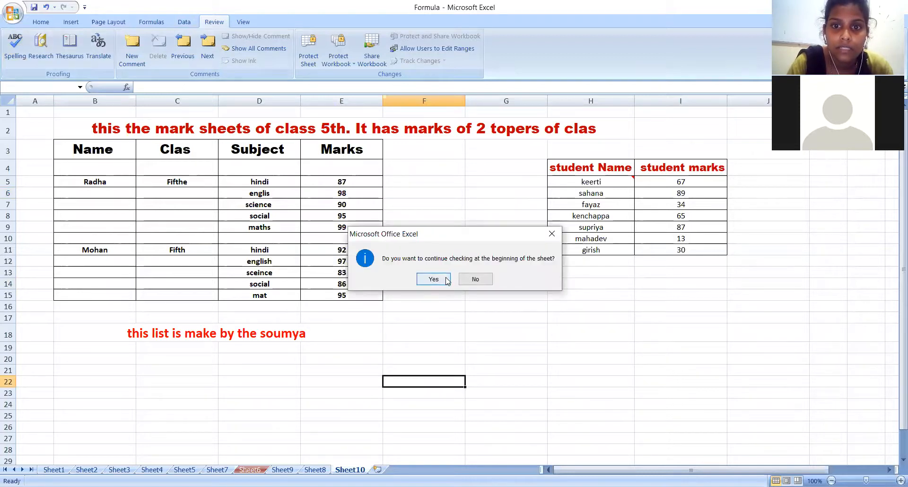
pyautogui.click(433, 279)
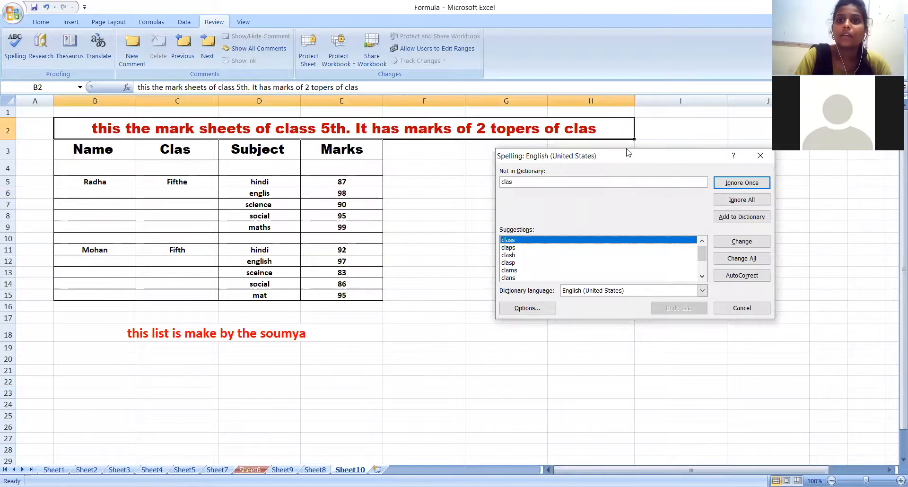
pyautogui.moveTo(614, 156); pyautogui.dragTo(571, 158)
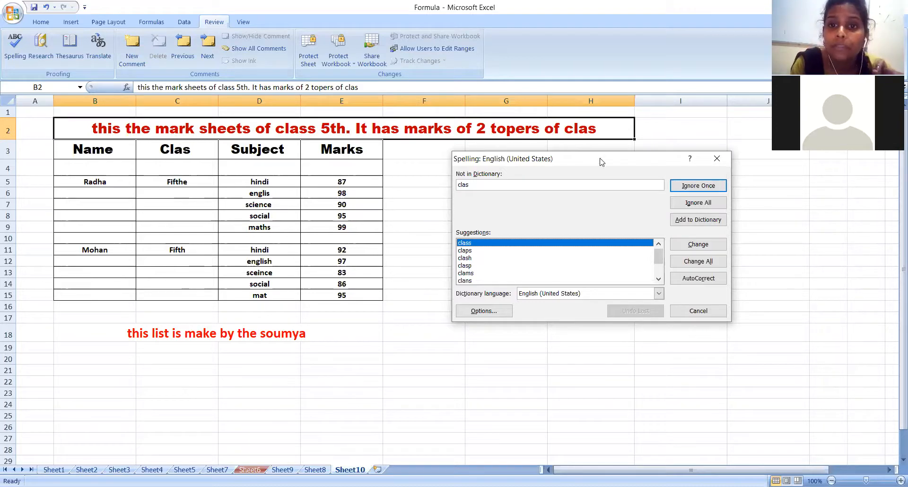
pyautogui.click(704, 263)
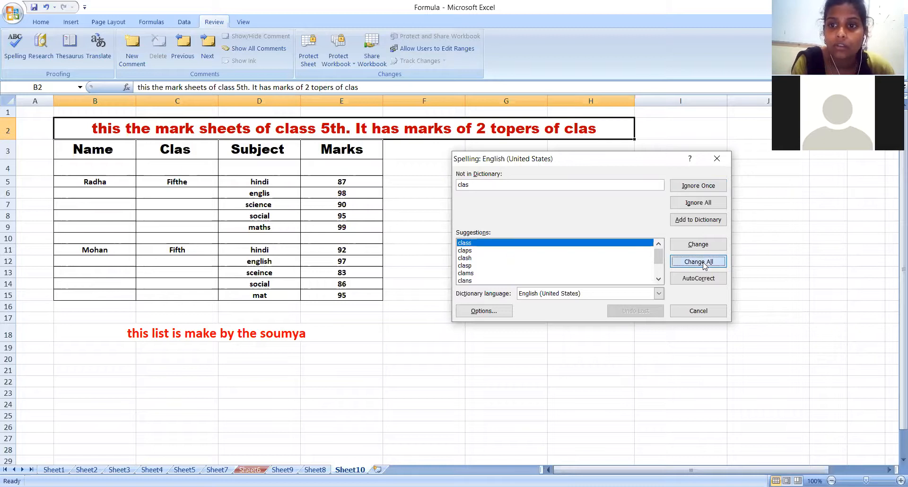
pyautogui.click(697, 310)
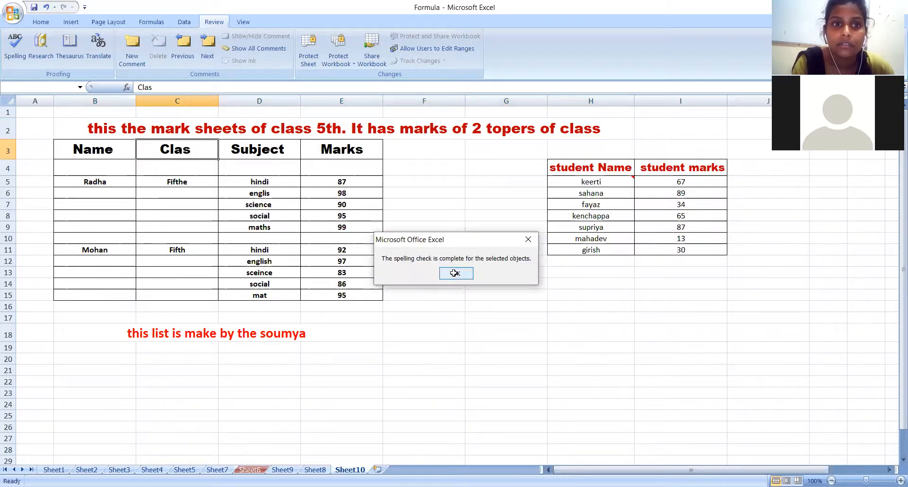
pyautogui.click(455, 274)
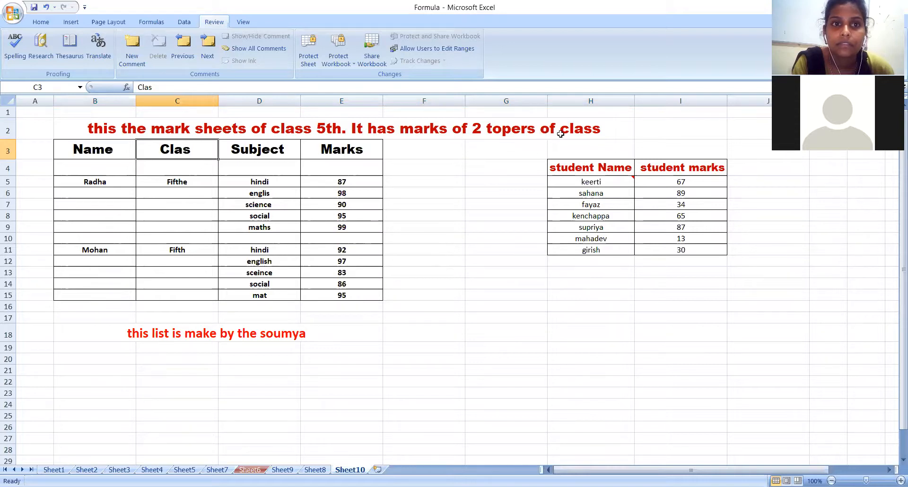
# Spell-check from the heading in C3, replace all occurrences of "Clas" with "Class", and end the check
pyautogui.click(578, 130)
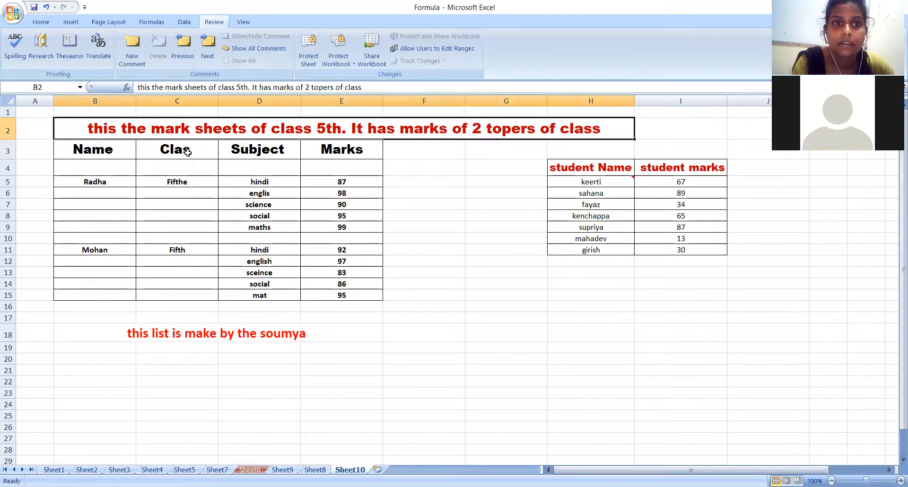
pyautogui.click(187, 149)
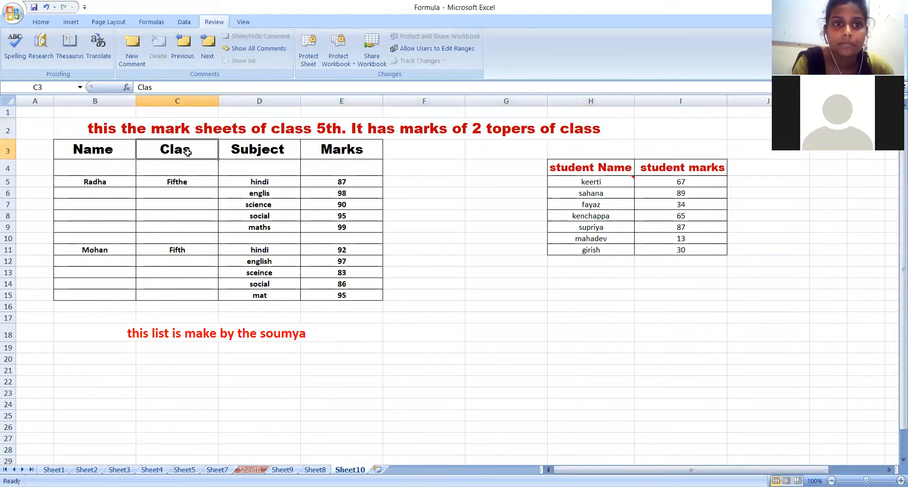
pyautogui.click(17, 43)
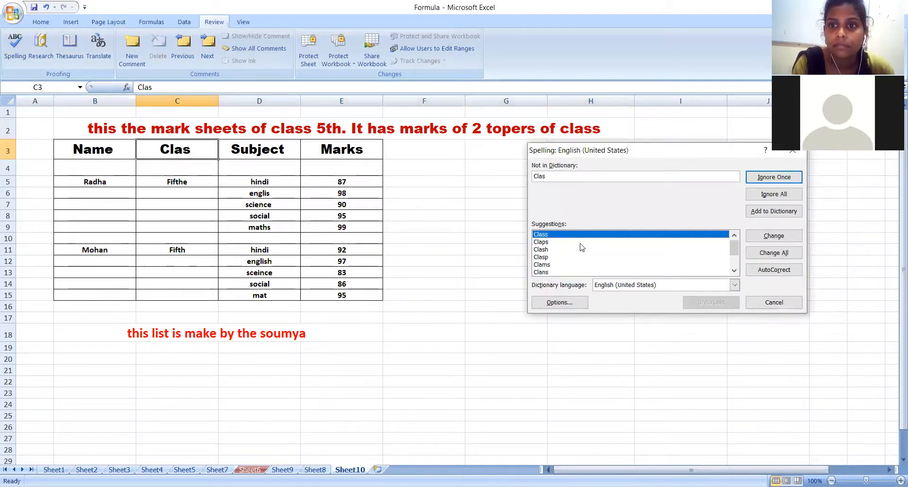
pyautogui.moveTo(607, 154); pyautogui.dragTo(516, 154)
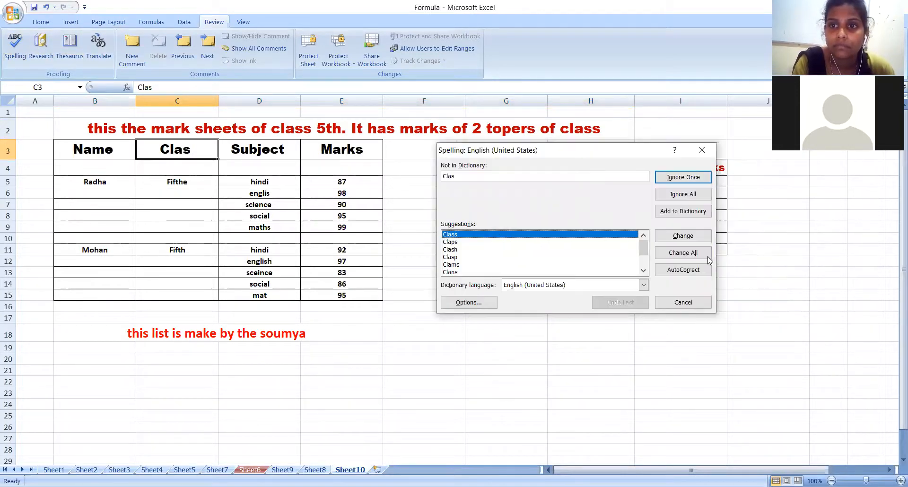
pyautogui.click(682, 253)
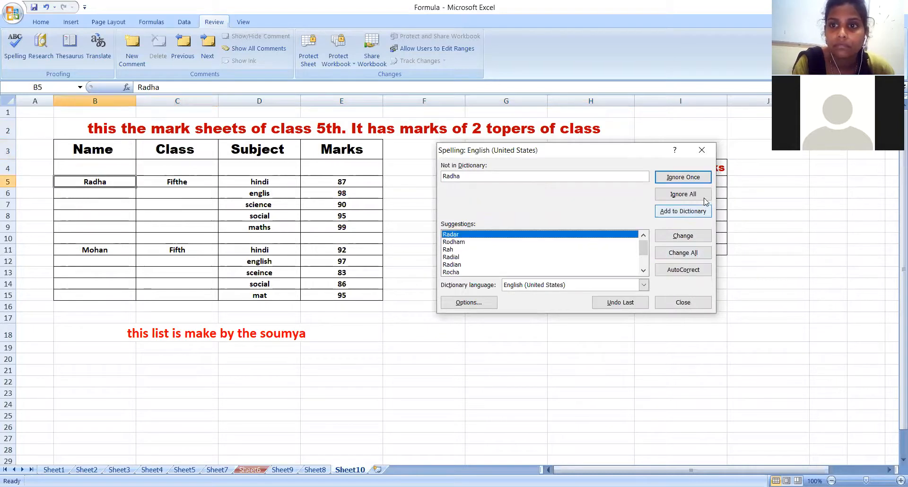
pyautogui.click(703, 152)
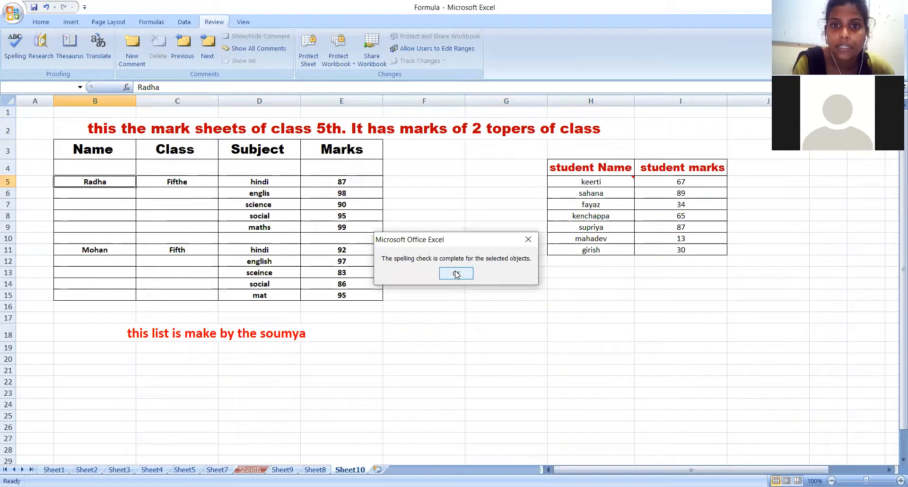
pyautogui.press('Return')
pyautogui.click(446, 307)
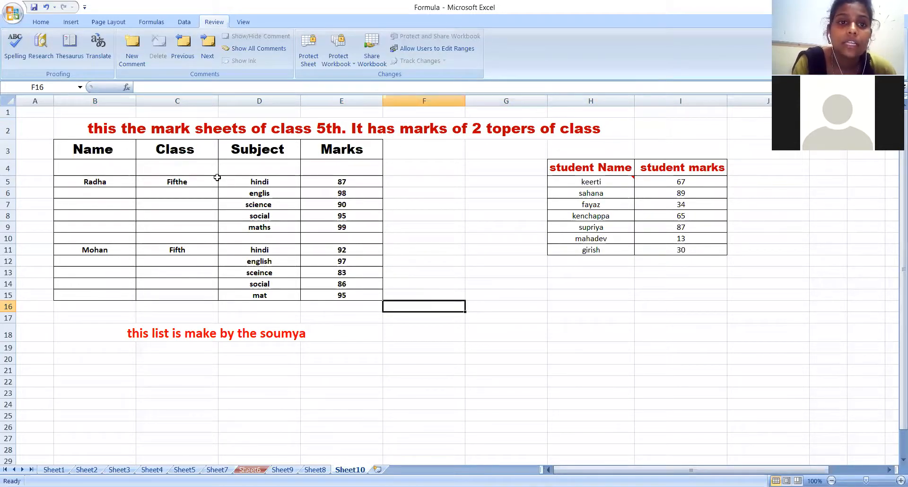
# Spell-check from cell C5 and change "Fifthe" to the suggested "Fifth"
pyautogui.click(176, 181)
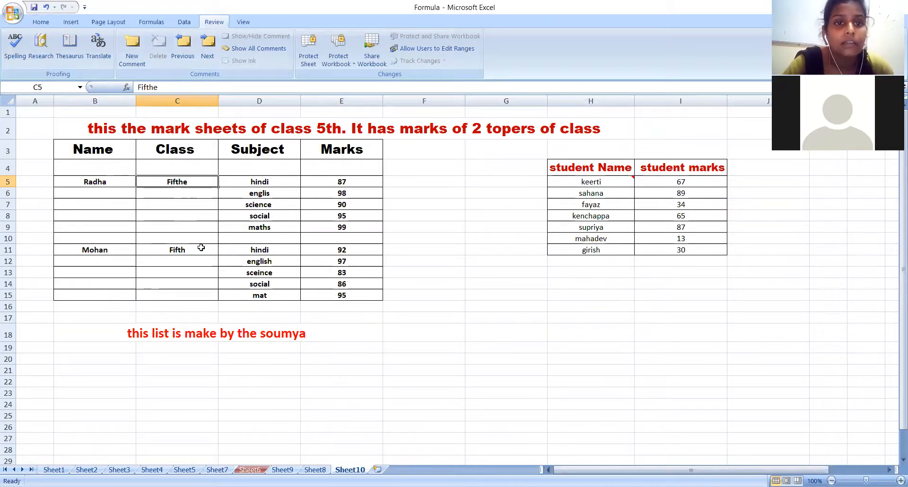
pyautogui.click(14, 48)
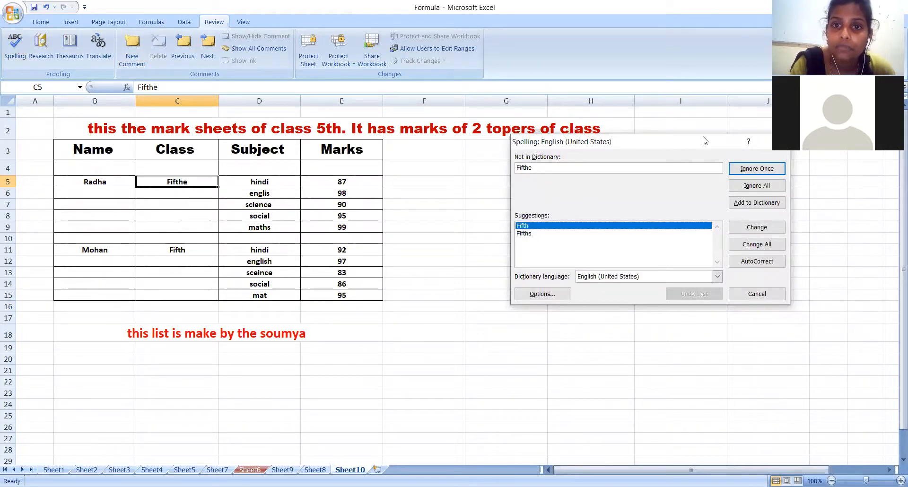
pyautogui.moveTo(704, 140); pyautogui.dragTo(620, 141)
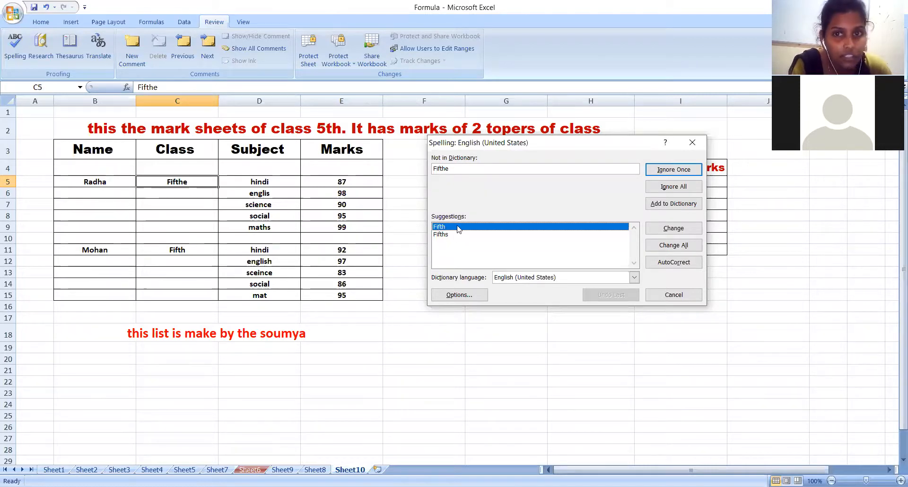
pyautogui.click(679, 229)
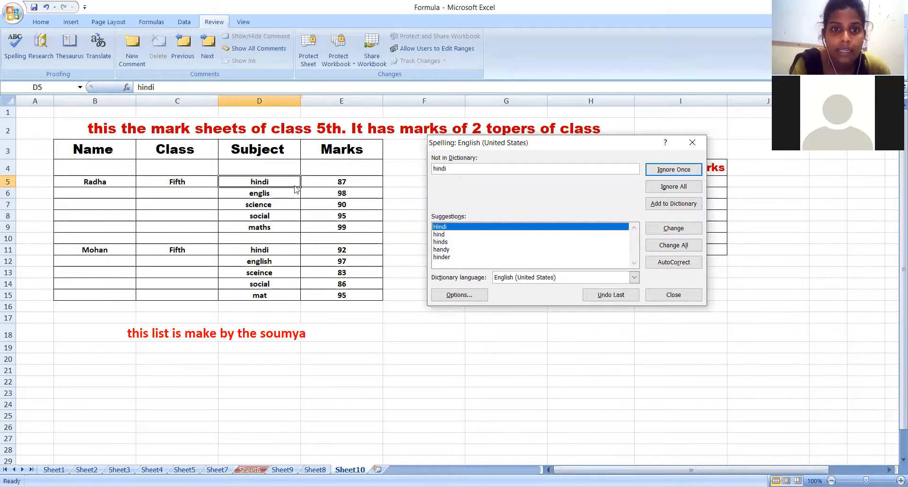
# Add "hindi" to the dictionary and ignore all occurrences of the student name flagged in H5 and of "lenovo"
pyautogui.click(675, 204)
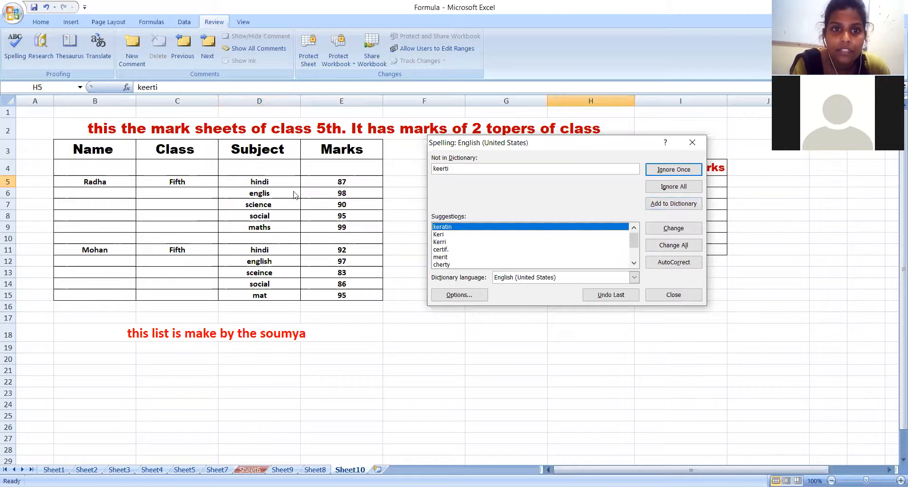
pyautogui.moveTo(595, 148); pyautogui.dragTo(516, 289)
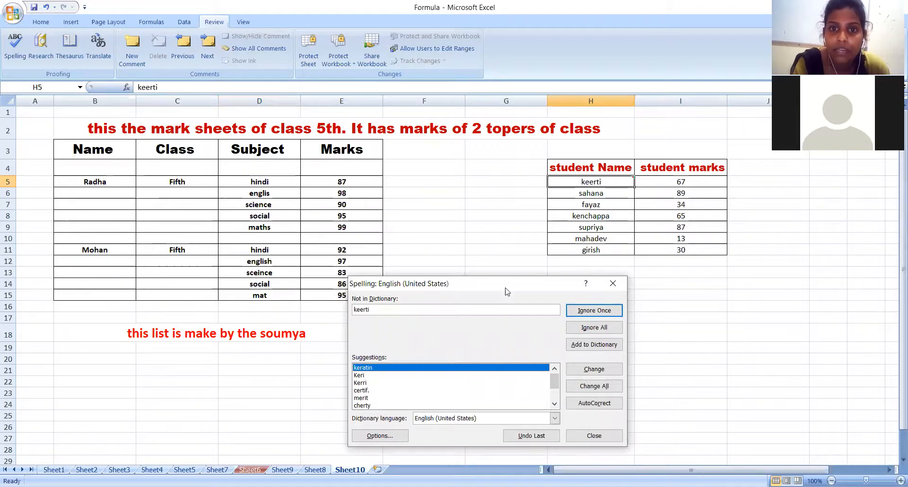
pyautogui.moveTo(507, 292); pyautogui.dragTo(556, 204)
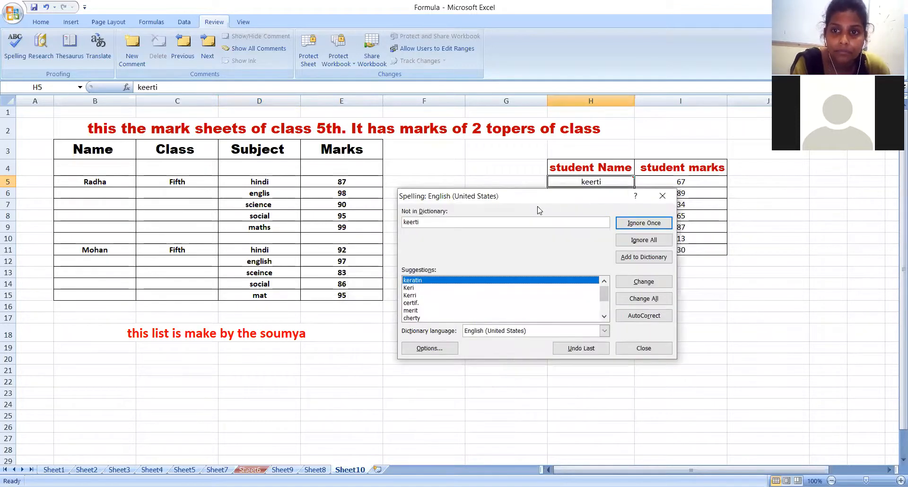
pyautogui.click(651, 245)
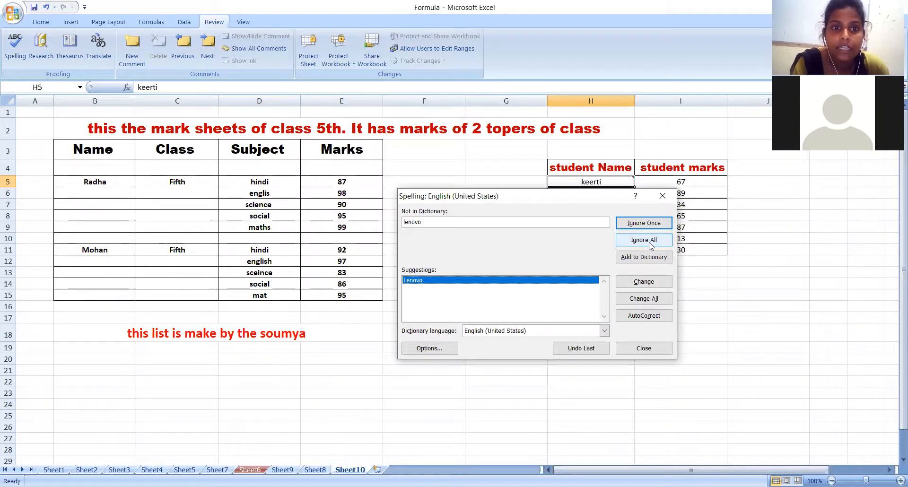
pyautogui.click(650, 245)
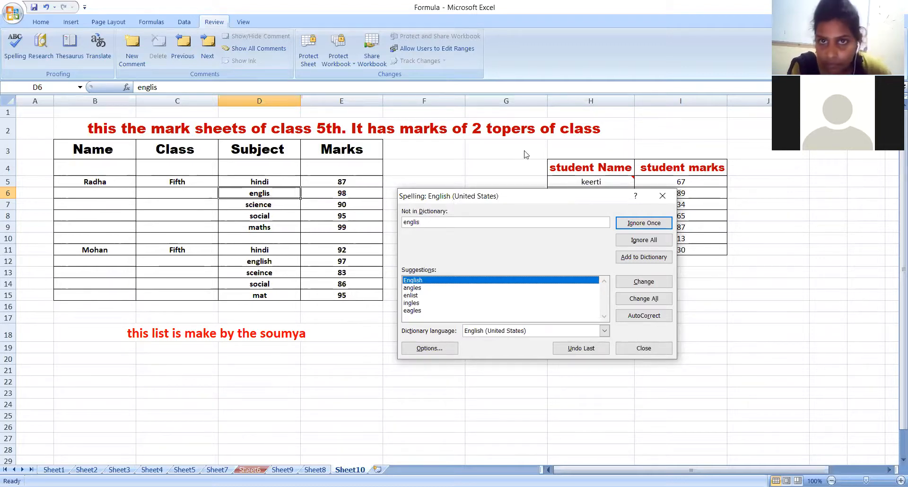
# Change "englis" in D6 to the suggested "English"
pyautogui.click(511, 117)
pyautogui.click(430, 231)
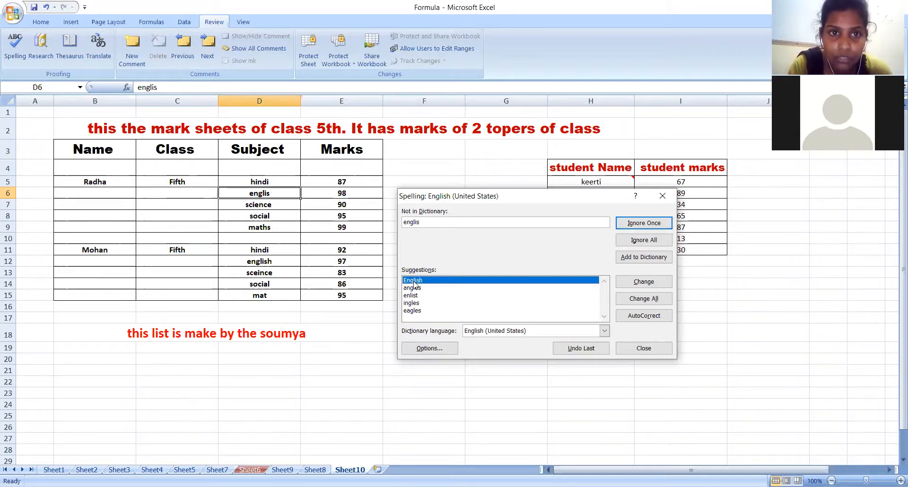
pyautogui.click(621, 285)
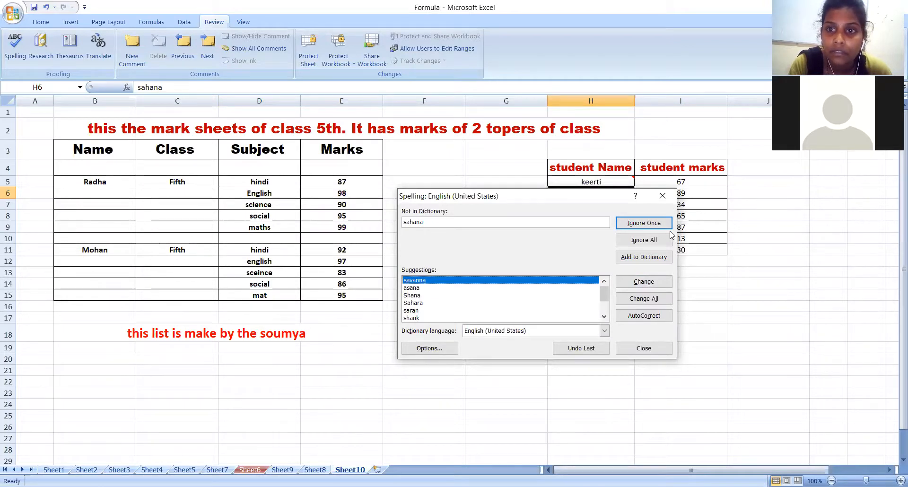
# Ignore all occurrences of each flagged word, starting with the student name in H6, until the check reaches "sceince" in D13
pyautogui.click(661, 241)
pyautogui.click(662, 241)
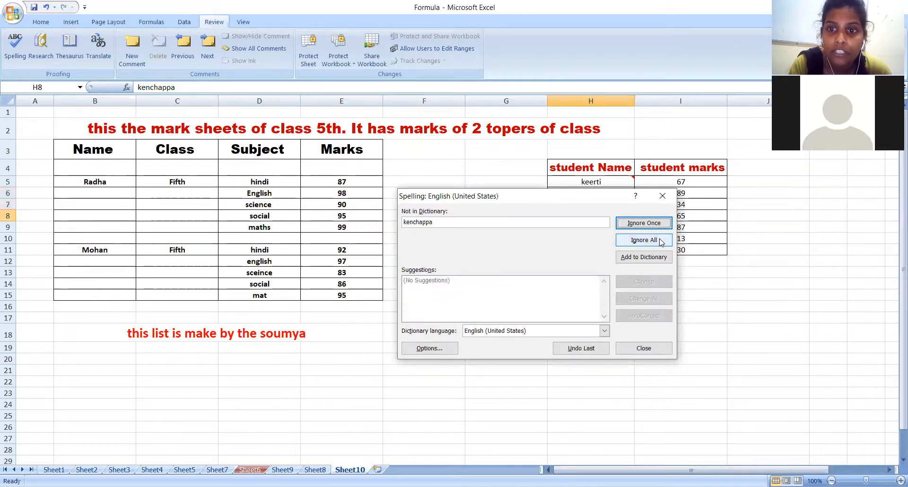
pyautogui.click(661, 241)
pyautogui.click(661, 241)
pyautogui.click(661, 241)
pyautogui.click(661, 241)
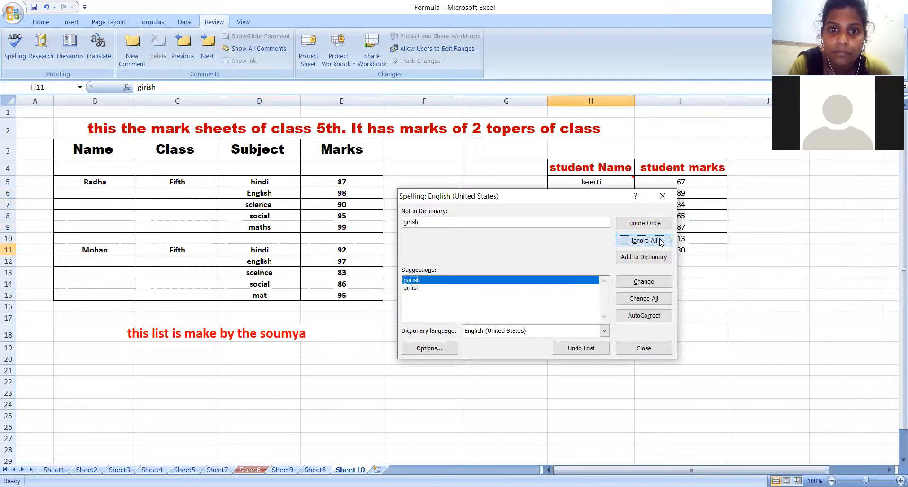
pyautogui.click(661, 241)
pyautogui.click(661, 241)
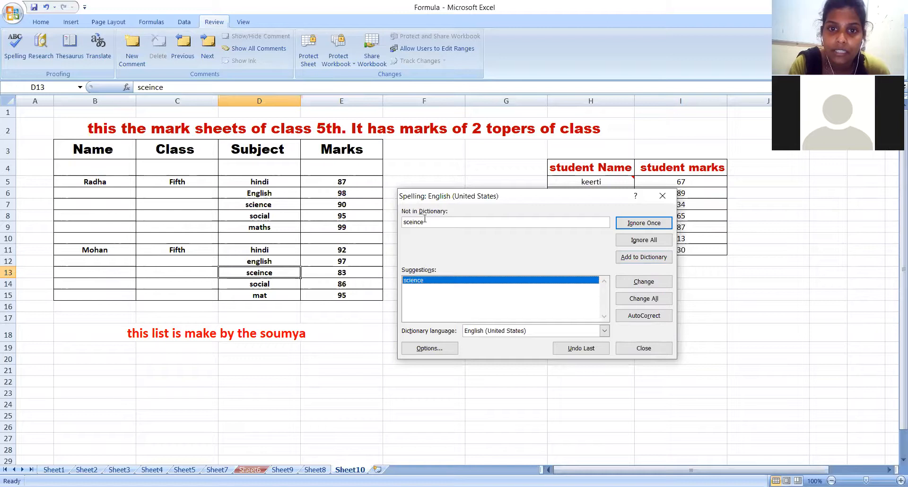
# Change "sceince" in D13 to "science" and end the spelling check at the line in row 18
pyautogui.click(641, 280)
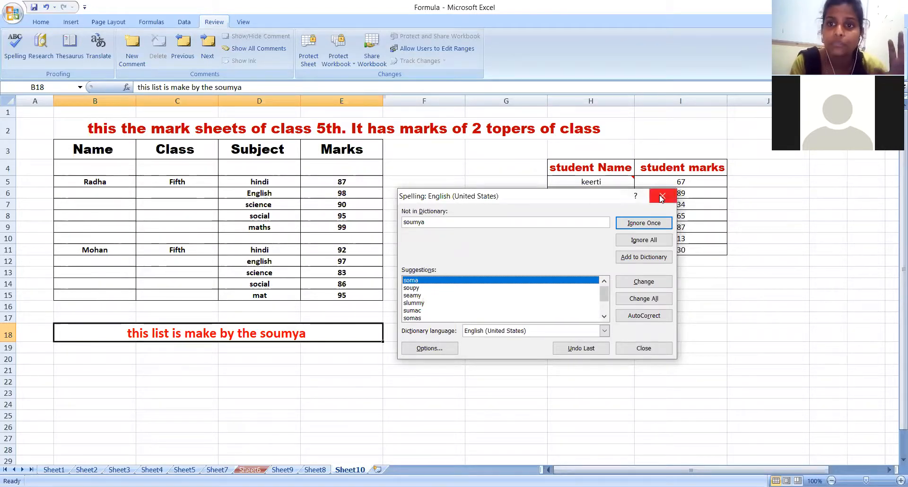
pyautogui.click(643, 348)
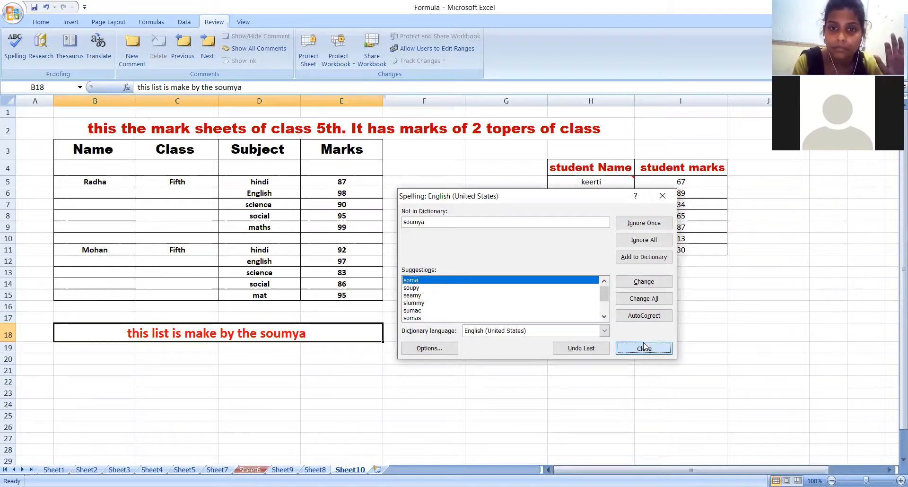
pyautogui.press('Return')
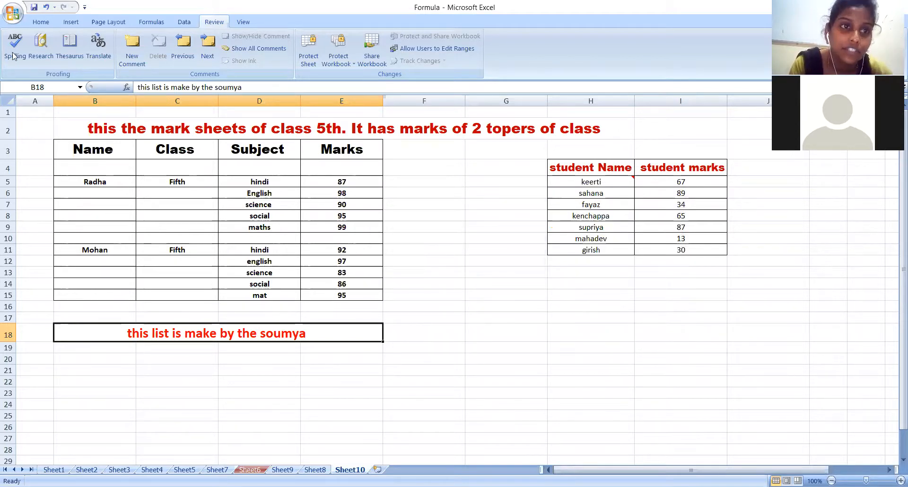
# Look up the line in row 18 in the thesaurus and widen the Research pane
pyautogui.click(46, 48)
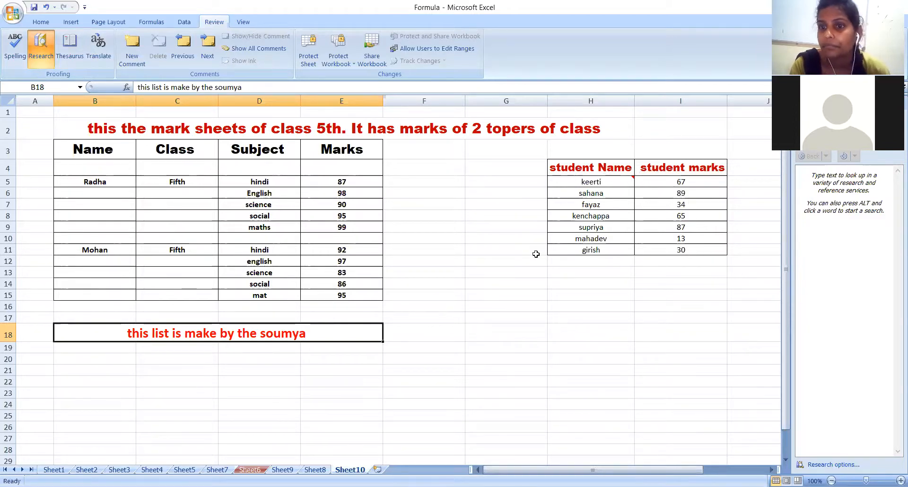
pyautogui.click(41, 47)
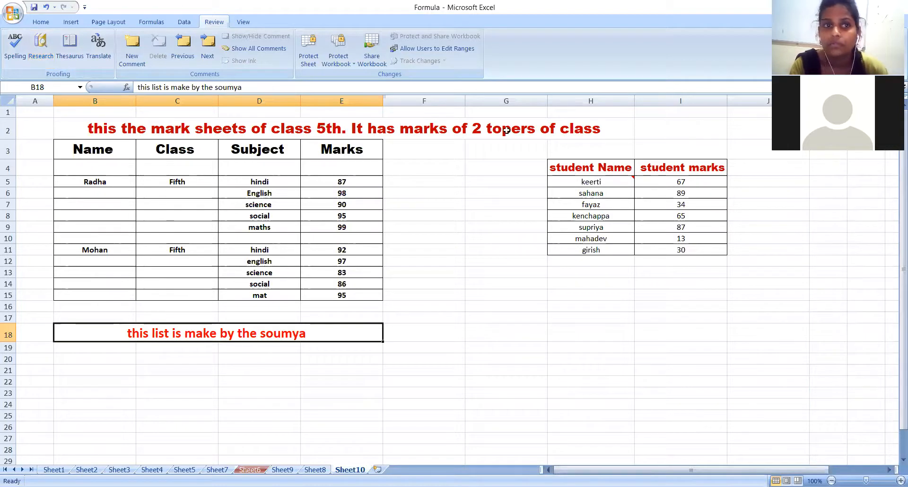
pyautogui.click(68, 50)
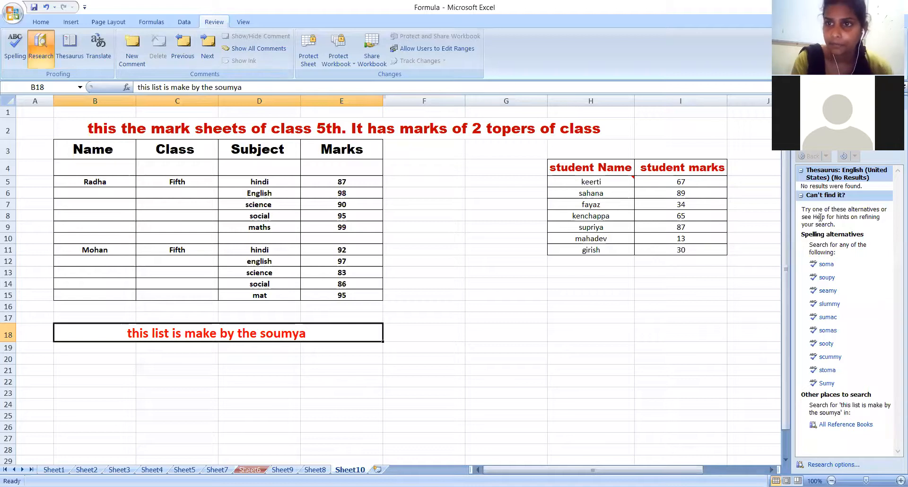
pyautogui.moveTo(788, 204); pyautogui.dragTo(758, 205)
pyautogui.click(19, 61)
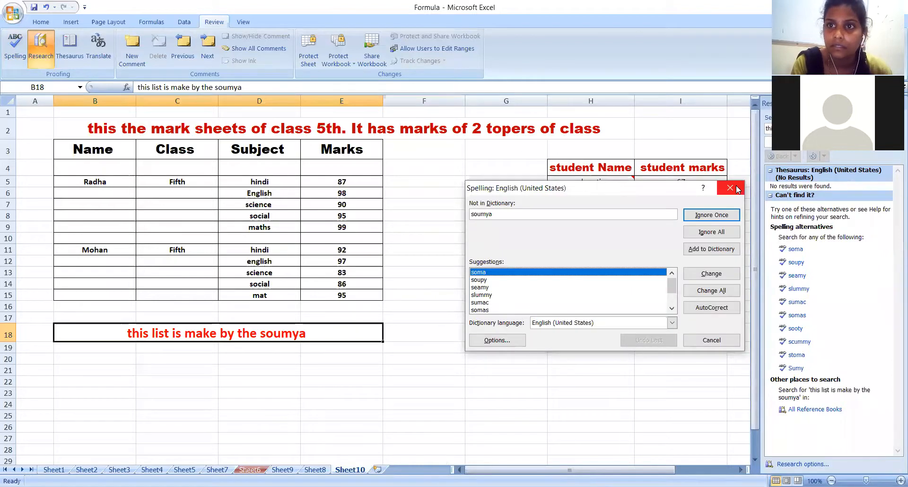
pyautogui.click(736, 189)
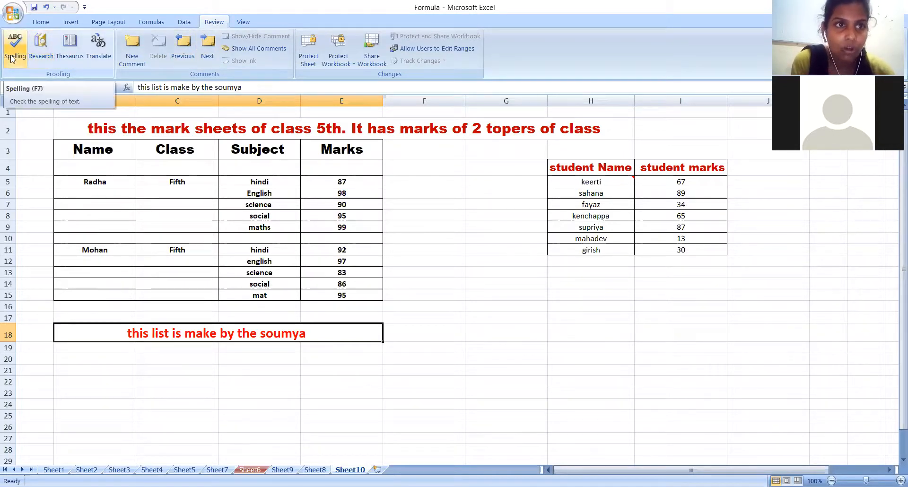
# Reopen the Research pane and look up "pc" in the thesaurus
pyautogui.click(43, 49)
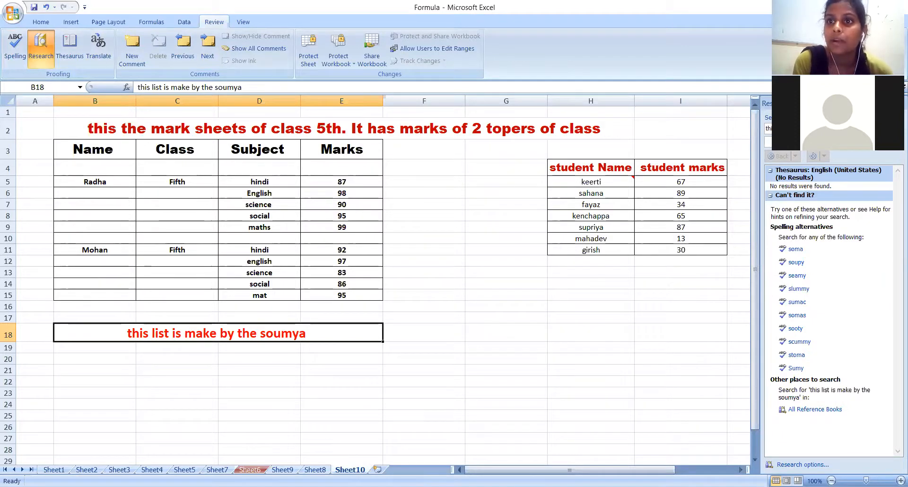
pyautogui.click(542, 327)
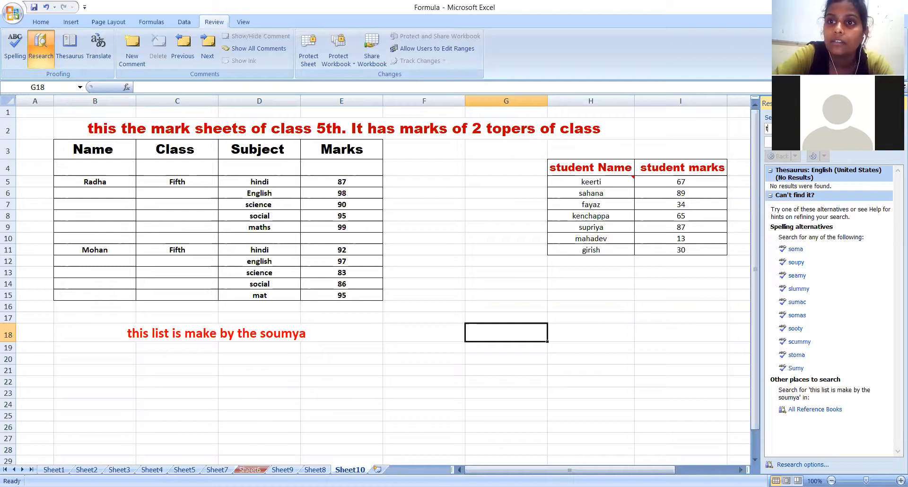
pyautogui.write('po')
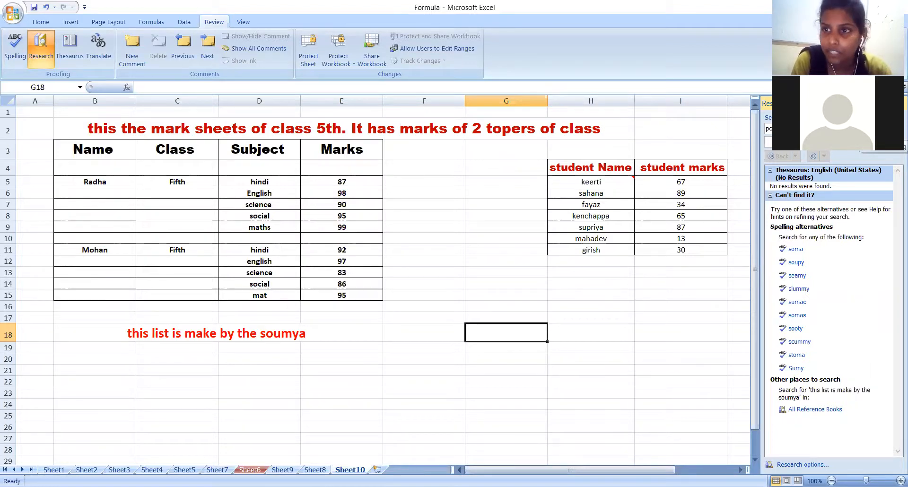
pyautogui.press('Return')
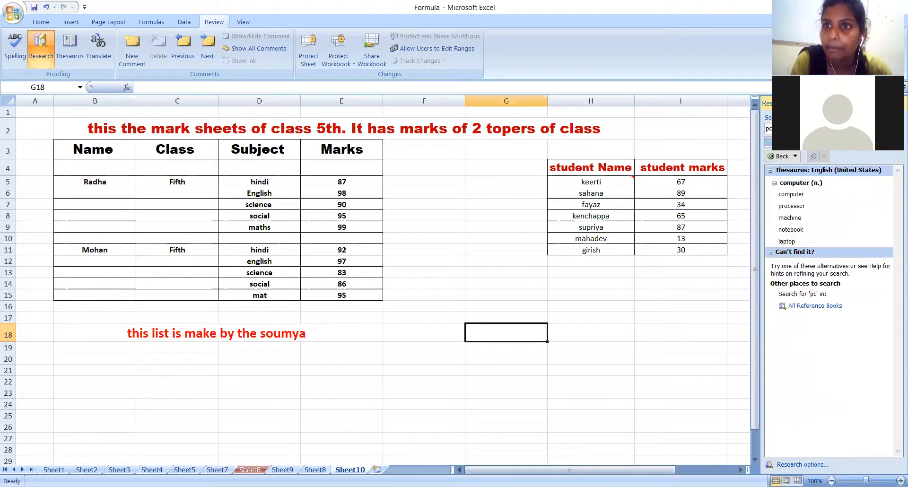
pyautogui.moveTo(791, 199)
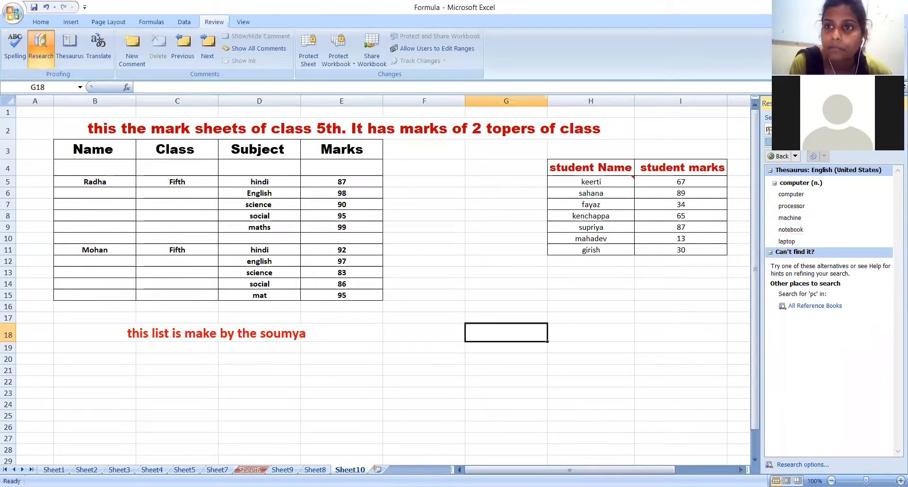
# Replace the search word with "machine" and look up its synonyms in the thesaurus
pyautogui.click(785, 128)
pyautogui.press('BackSpace')
pyautogui.press('BackSpace')
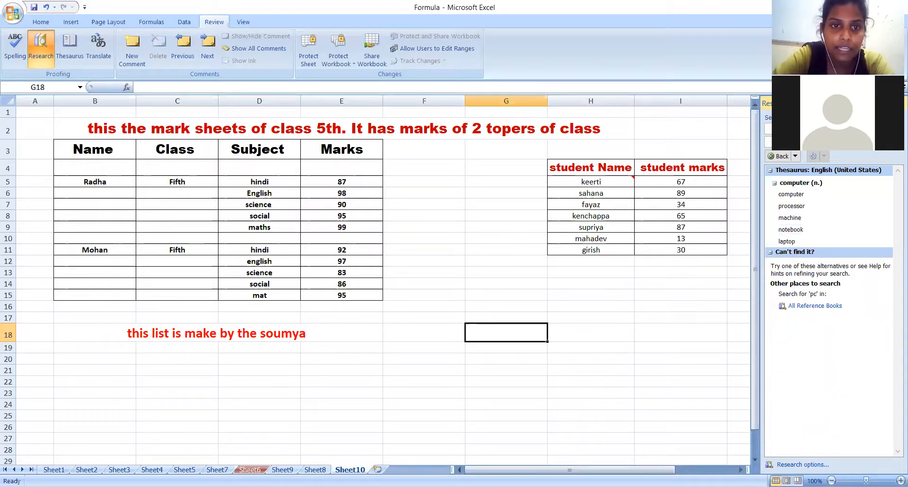
pyautogui.write('h')
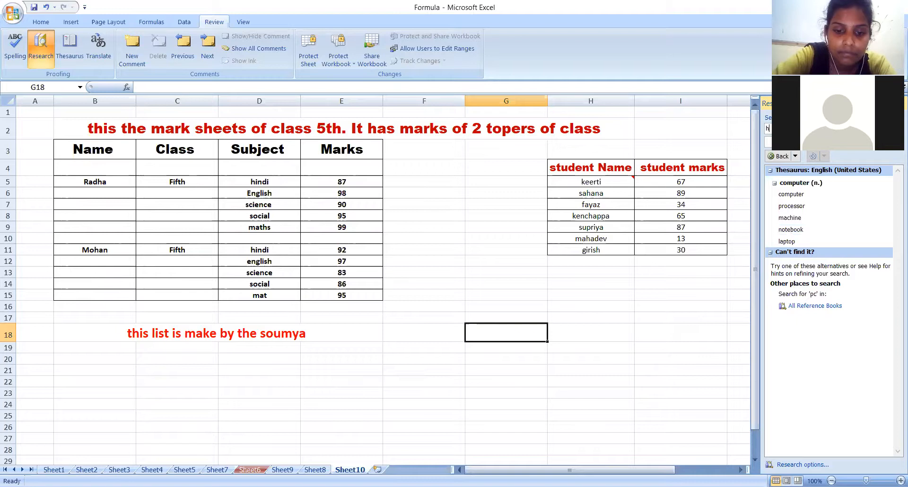
pyautogui.write('ma')
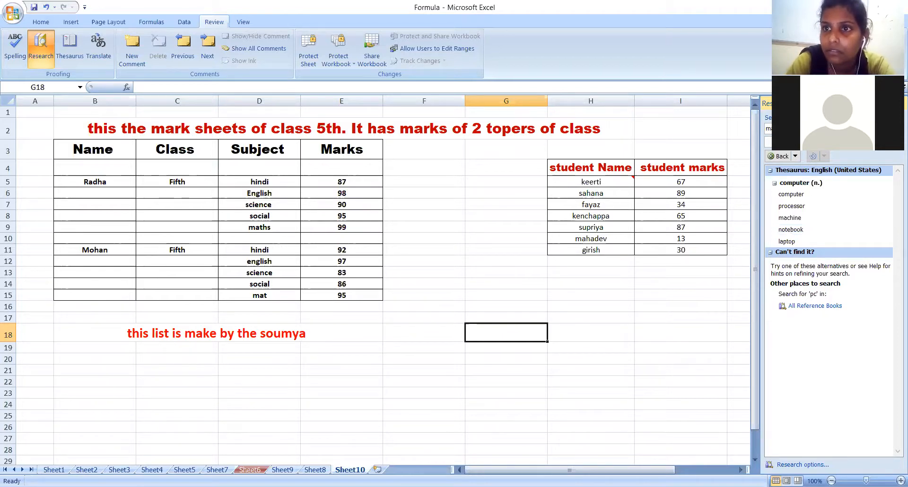
pyautogui.press('Return')
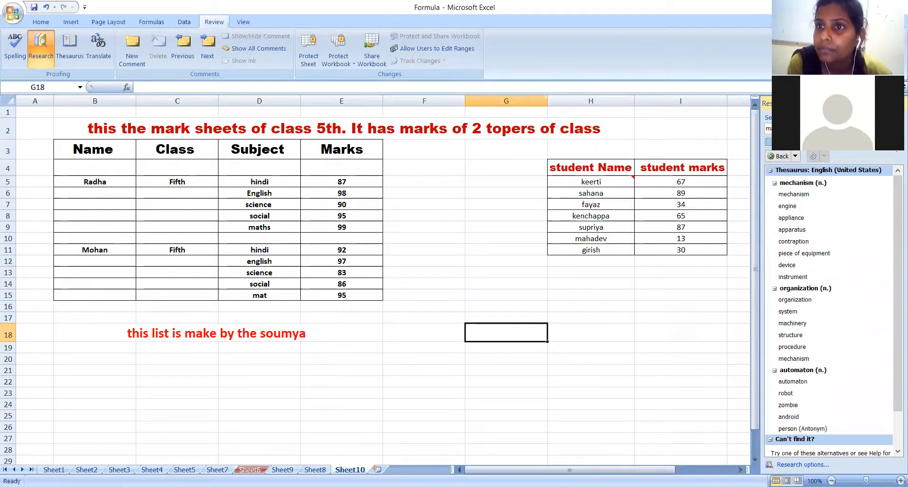
pyautogui.click(893, 144)
pyautogui.click(865, 143)
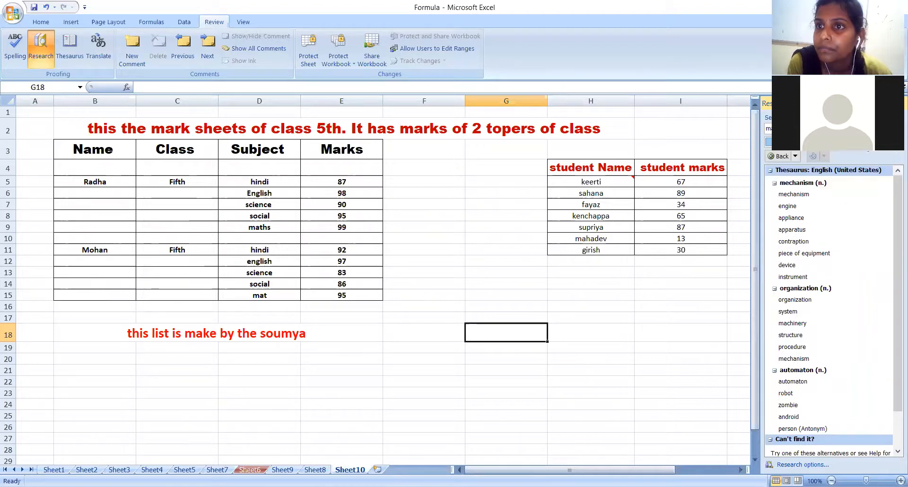
pyautogui.click(690, 354)
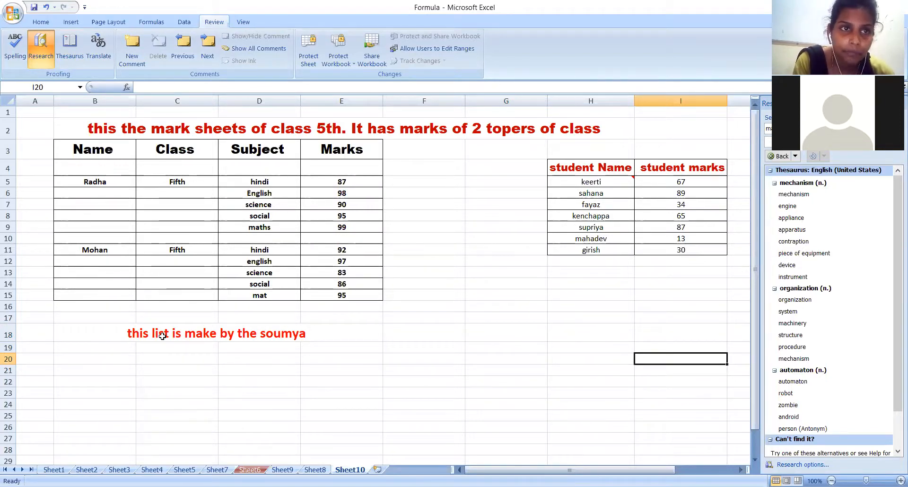
pyautogui.click(400, 327)
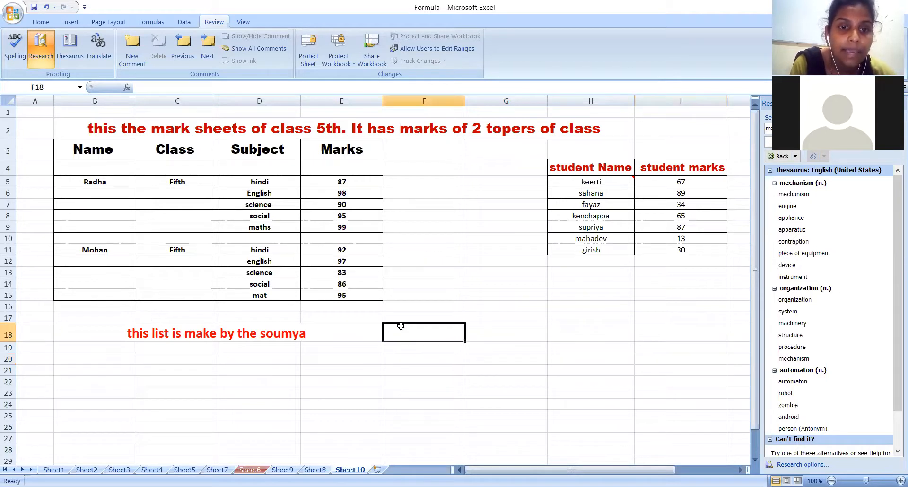
pyautogui.click(47, 53)
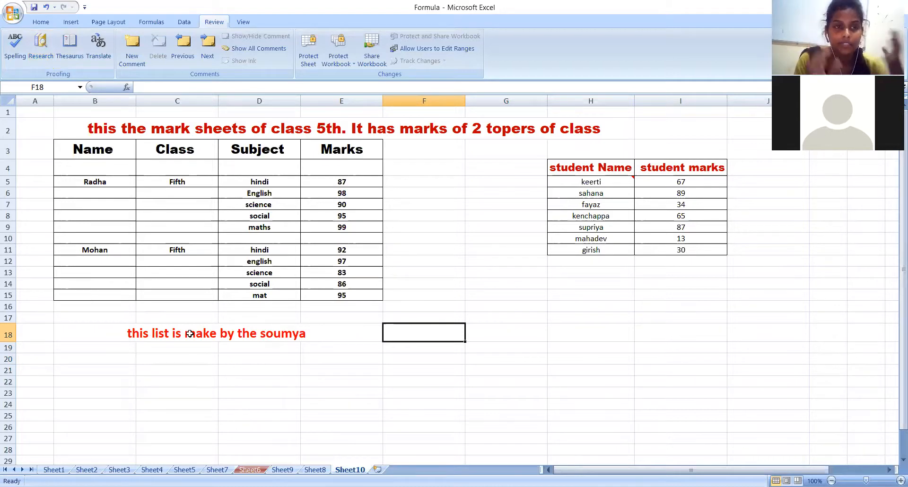
pyautogui.click(73, 49)
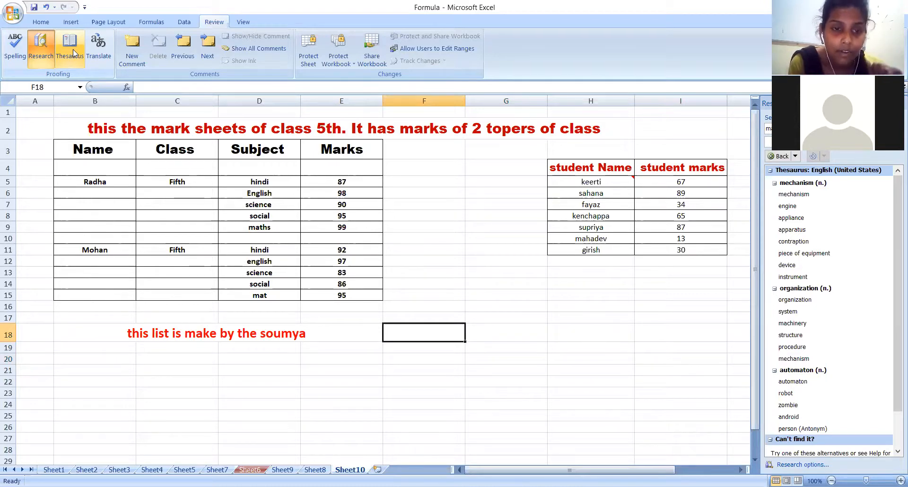
pyautogui.click(207, 332)
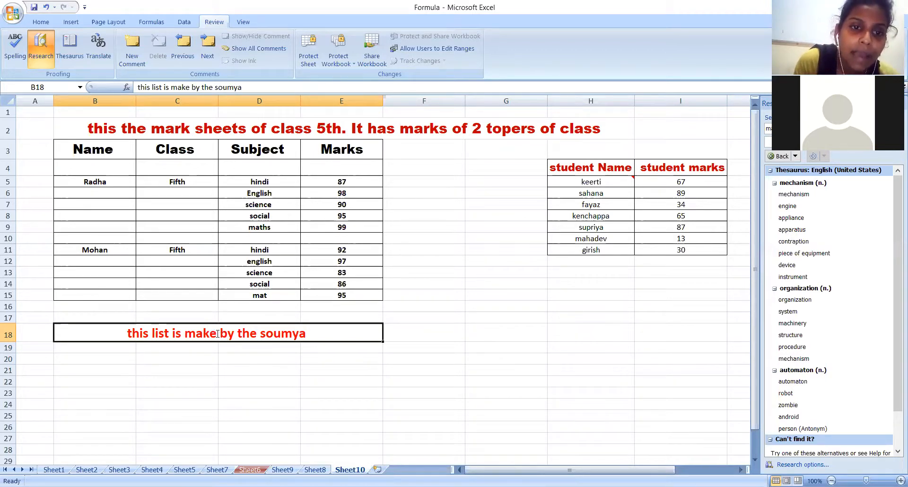
pyautogui.doubleClick(218, 334)
pyautogui.moveTo(218, 334); pyautogui.dragTo(188, 333)
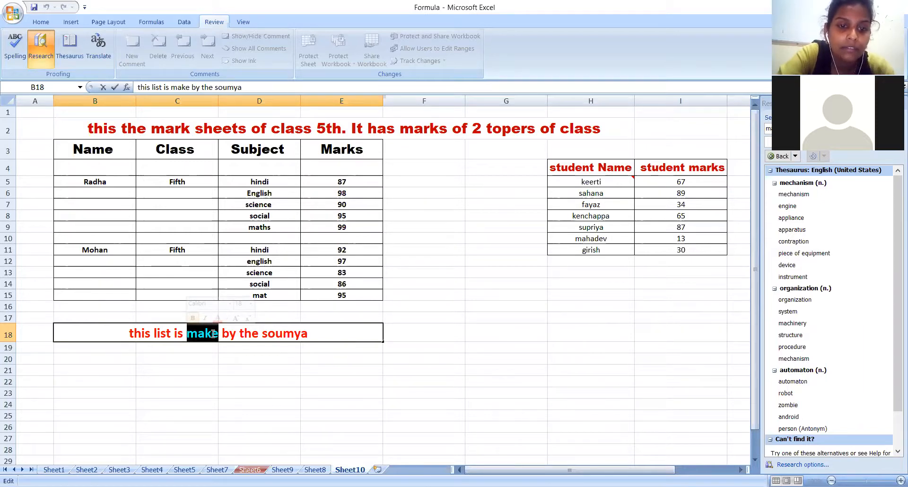
pyautogui.hotkey('ctrl', 'v')
pyautogui.hotkey('ctrl', 'z')
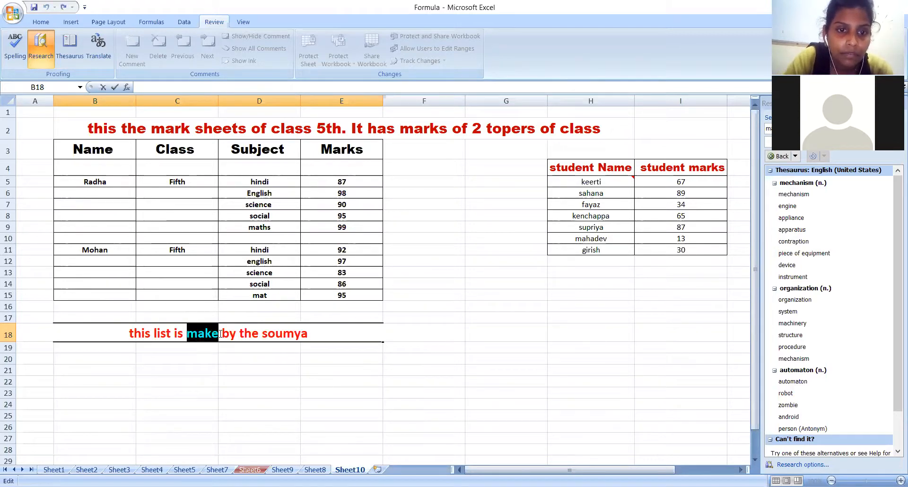
# Copy the word "make" from the line in row 18 and leave the cell
pyautogui.click(220, 333)
pyautogui.moveTo(220, 333); pyautogui.dragTo(188, 333)
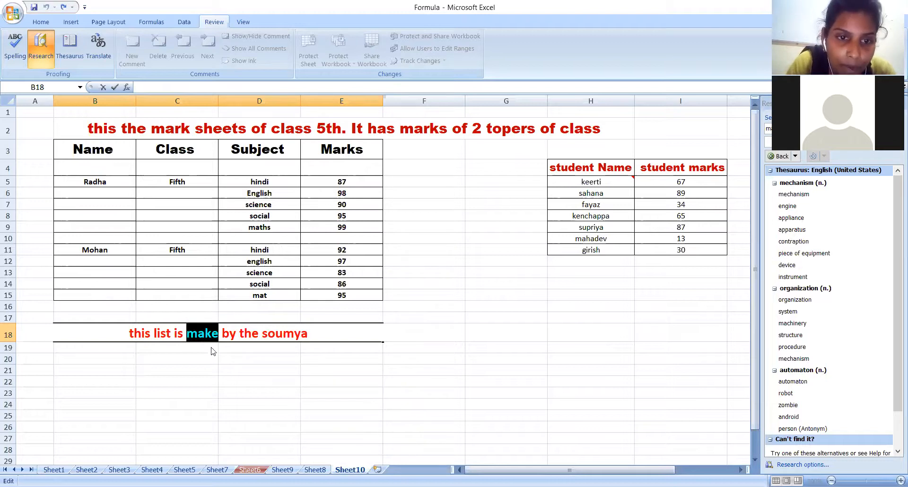
pyautogui.rightClick(187, 334)
pyautogui.click(232, 354)
pyautogui.click(232, 349)
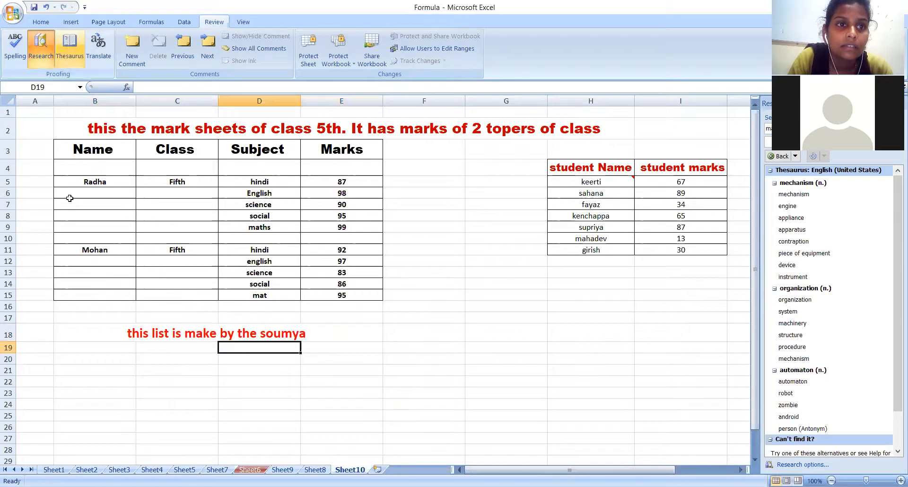
# Clear the previous search word in the Research pane and look up "make" in the thesaurus
pyautogui.click(79, 350)
pyautogui.click(41, 50)
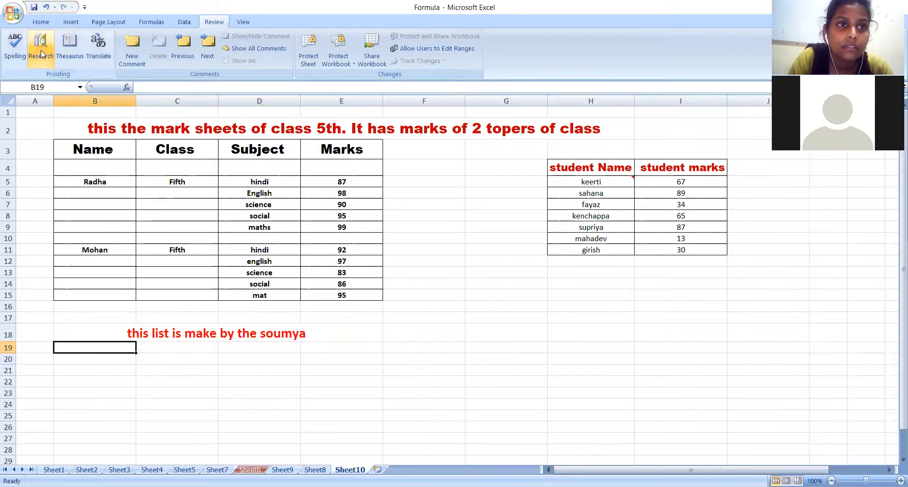
pyautogui.click(59, 48)
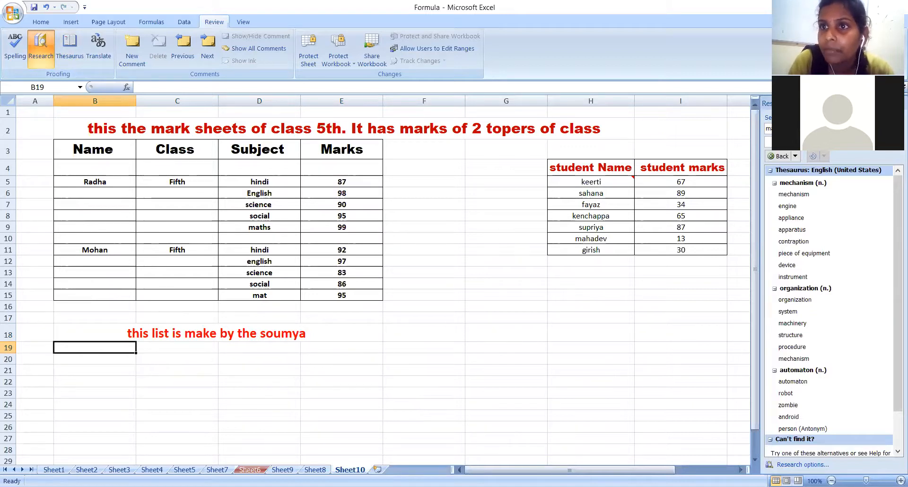
pyautogui.press('BackSpace')
pyautogui.press('BackSpace')
pyautogui.press('BackSpace')
pyautogui.press('BackSpace')
pyautogui.press('BackSpace')
pyautogui.press('BackSpace')
pyautogui.press('BackSpace')
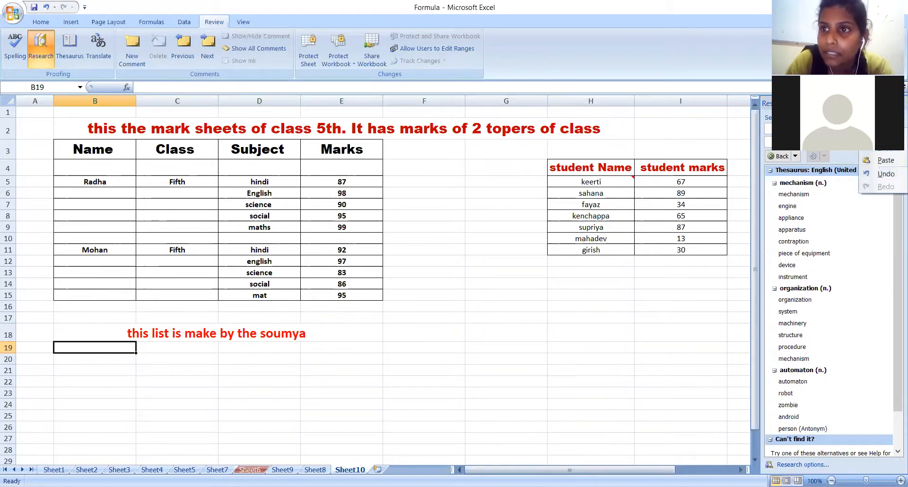
pyautogui.write('ma')
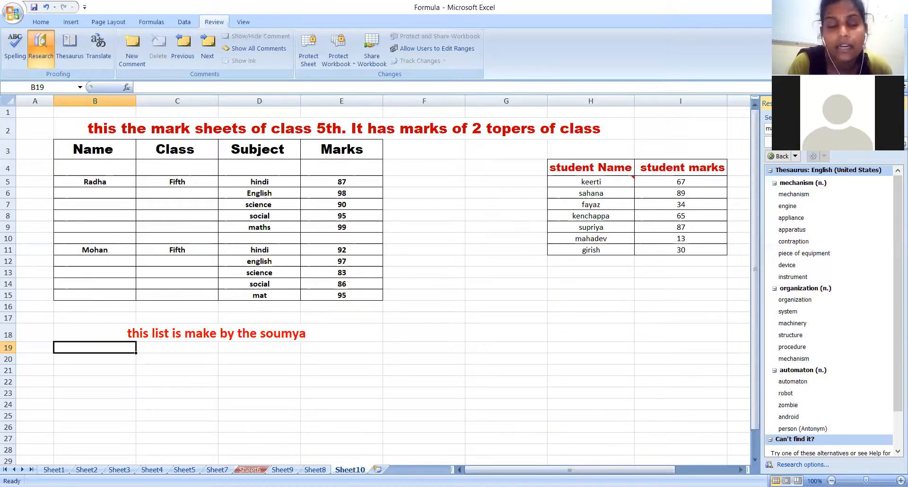
pyautogui.click(897, 128)
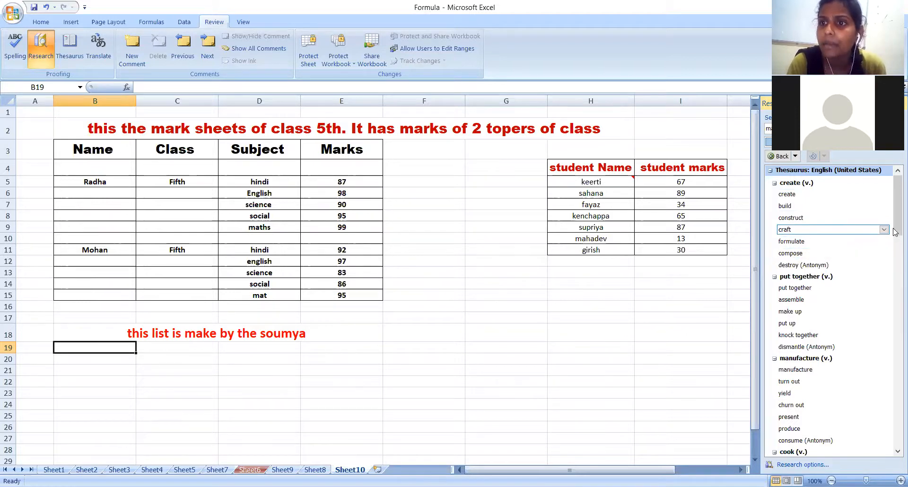
# Copy the synonym "prepare" from the "cook (v.)" group of the thesaurus results
pyautogui.moveTo(895, 227); pyautogui.dragTo(896, 274)
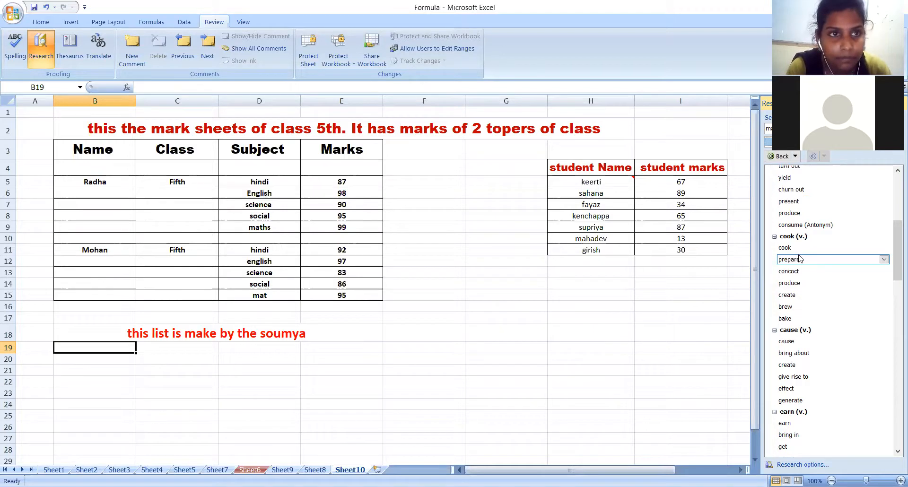
pyautogui.click(883, 260)
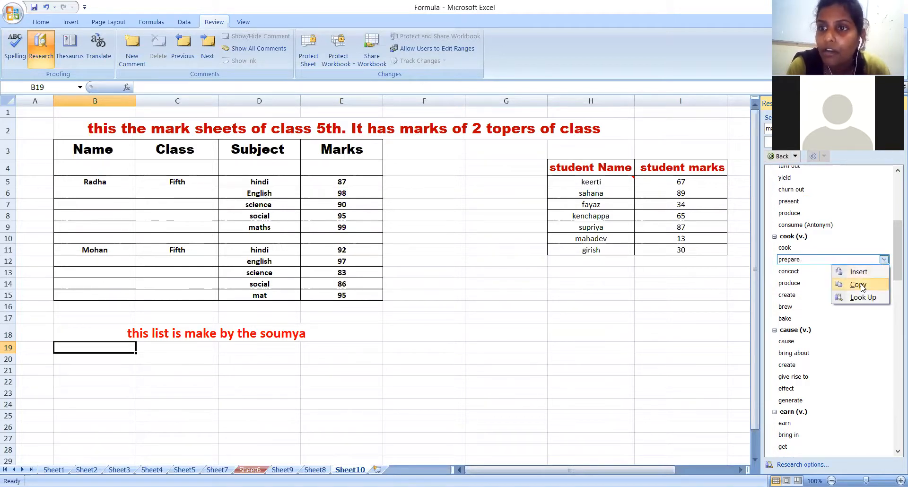
pyautogui.click(862, 286)
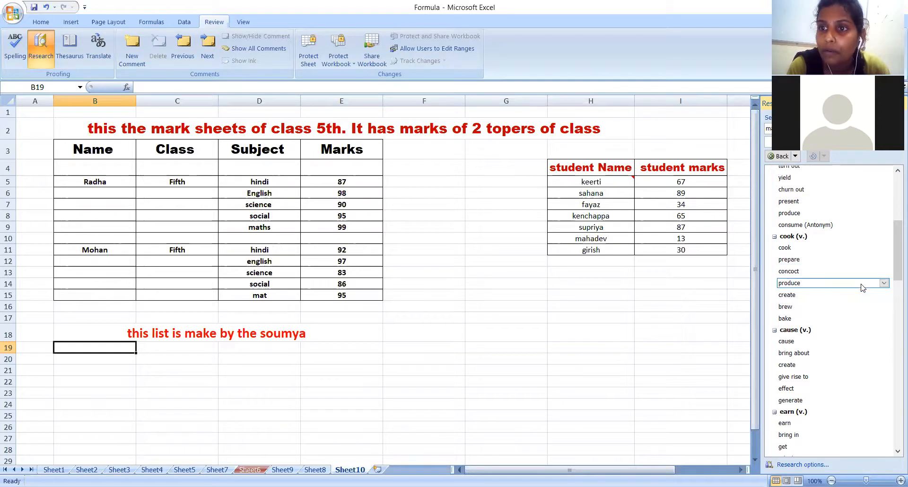
# Replace "make" with the copied "prepare" in the row 18 line and extend it to "prepared"
pyautogui.click(214, 331)
pyautogui.doubleClick(219, 335)
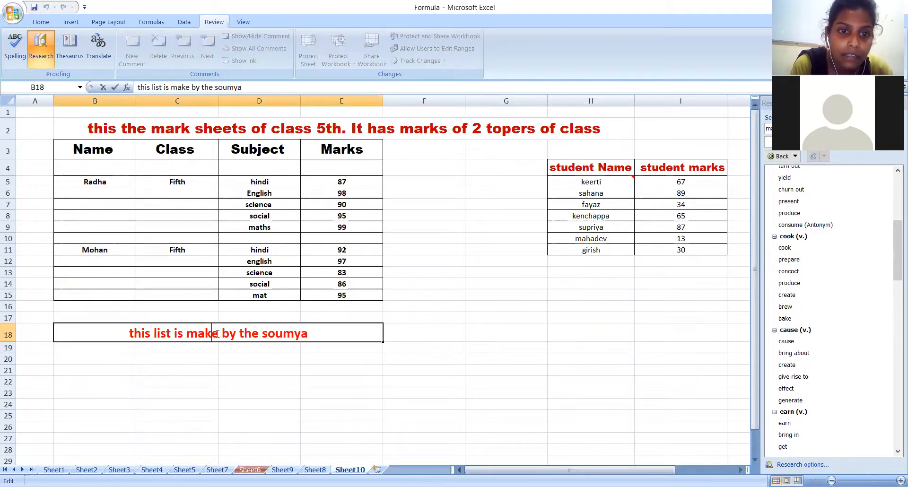
pyautogui.moveTo(219, 335); pyautogui.dragTo(189, 334)
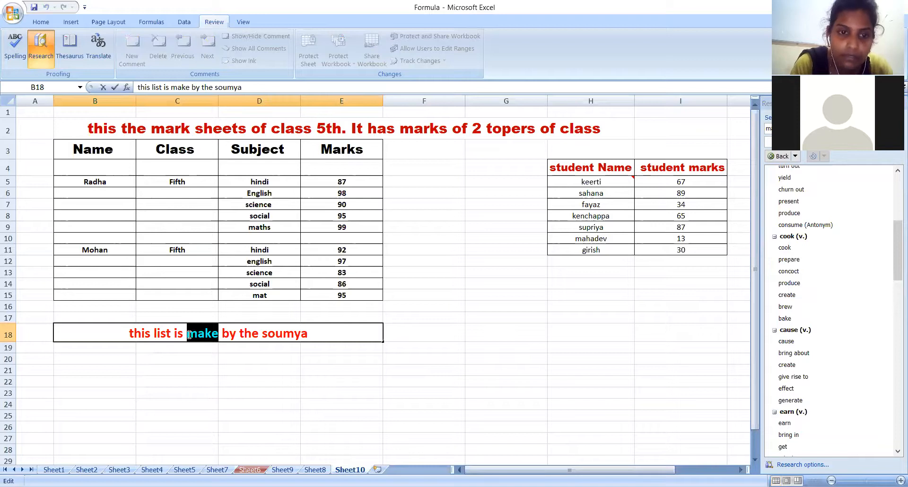
pyautogui.rightClick(190, 335)
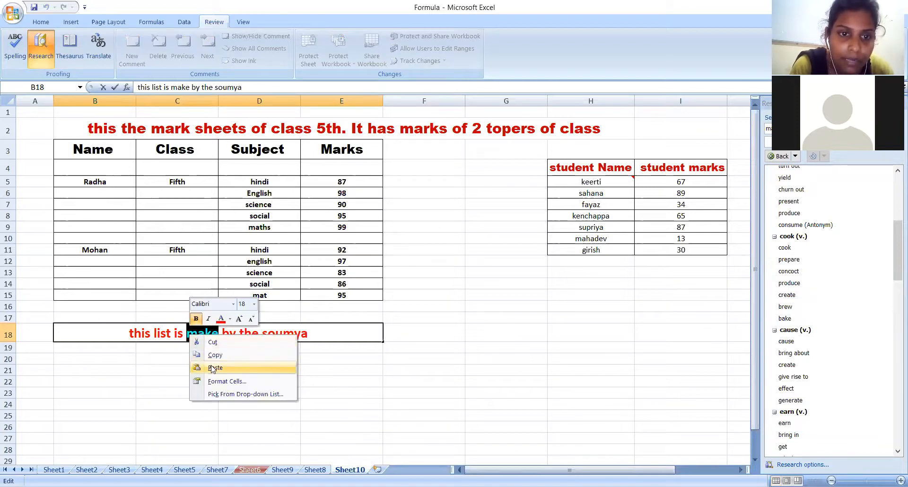
pyautogui.click(214, 367)
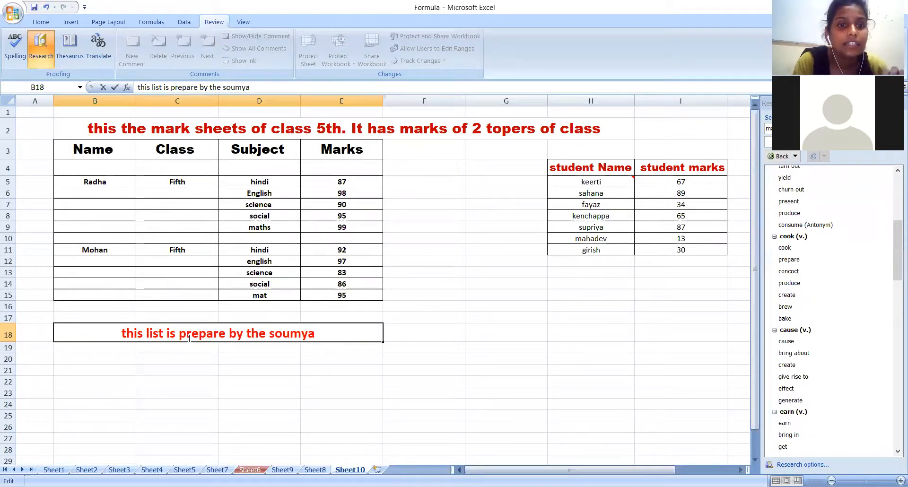
pyautogui.write('d')
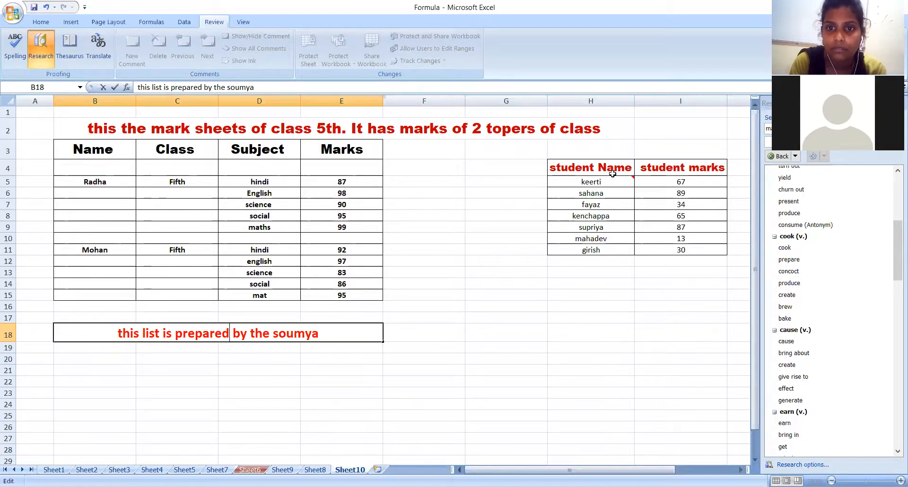
pyautogui.click(384, 201)
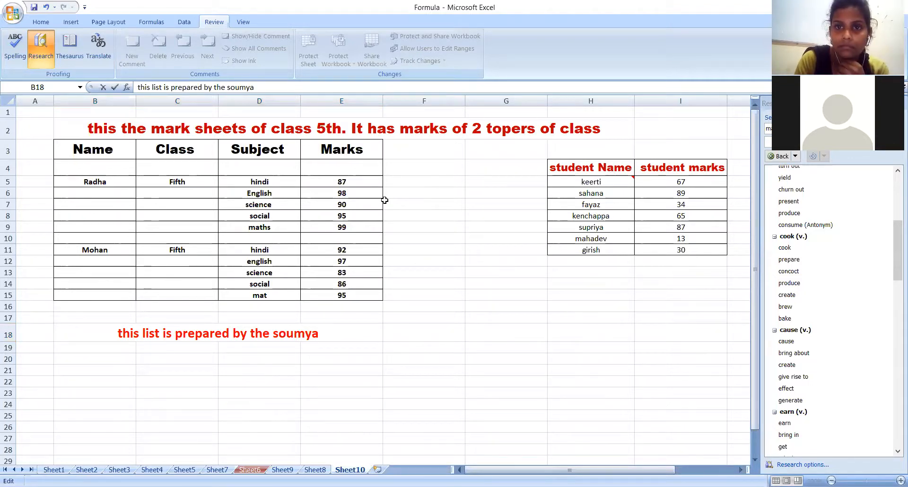
# Translate the sentence in row 18 into Hindi with the Translate tool and leave the cell
pyautogui.click(381, 332)
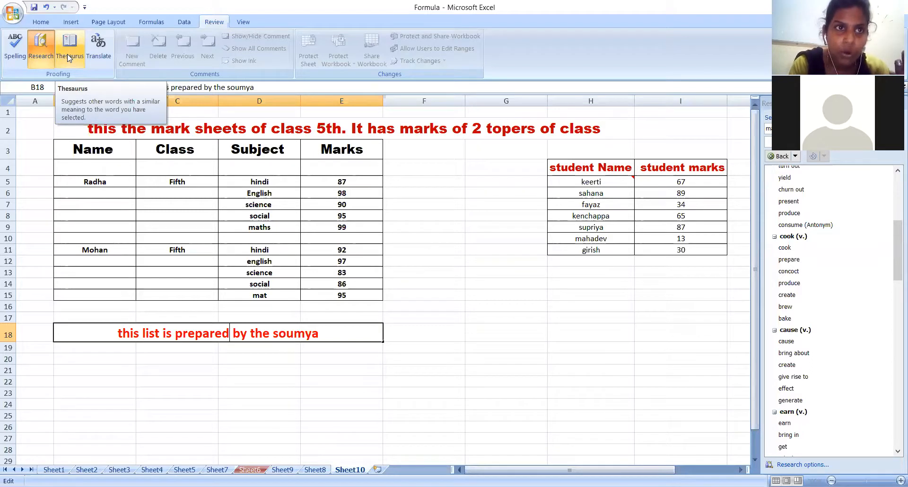
pyautogui.click(97, 49)
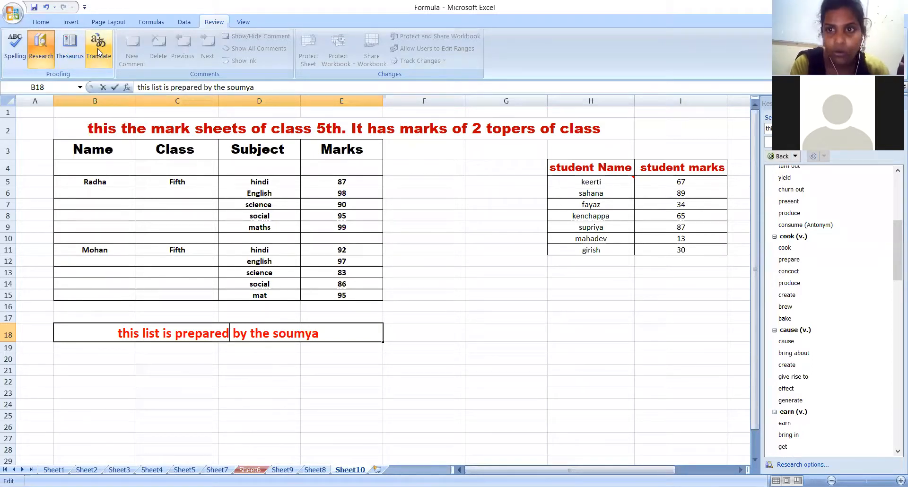
pyautogui.click(40, 49)
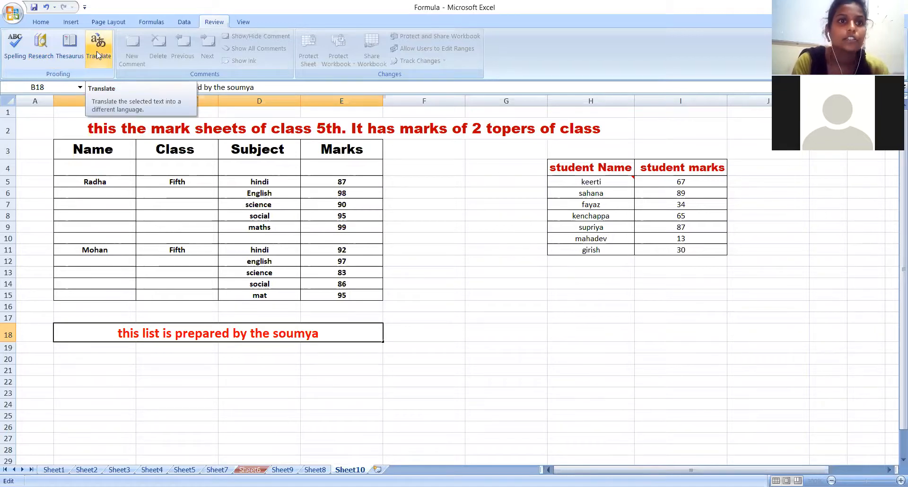
pyautogui.click(96, 51)
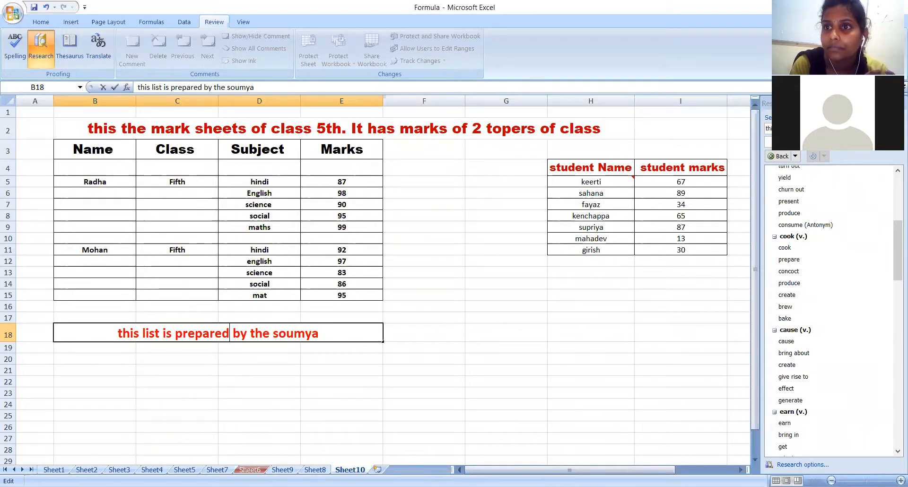
pyautogui.click(438, 317)
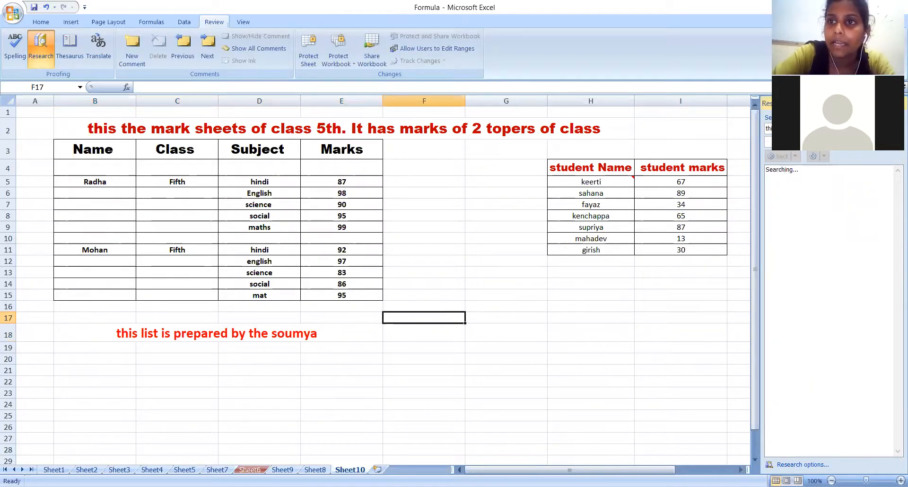
# Clear the previous search text in the Research pane
pyautogui.press('BackSpace')
pyautogui.press('BackSpace')
pyautogui.press('BackSpace')
pyautogui.press('BackSpace')
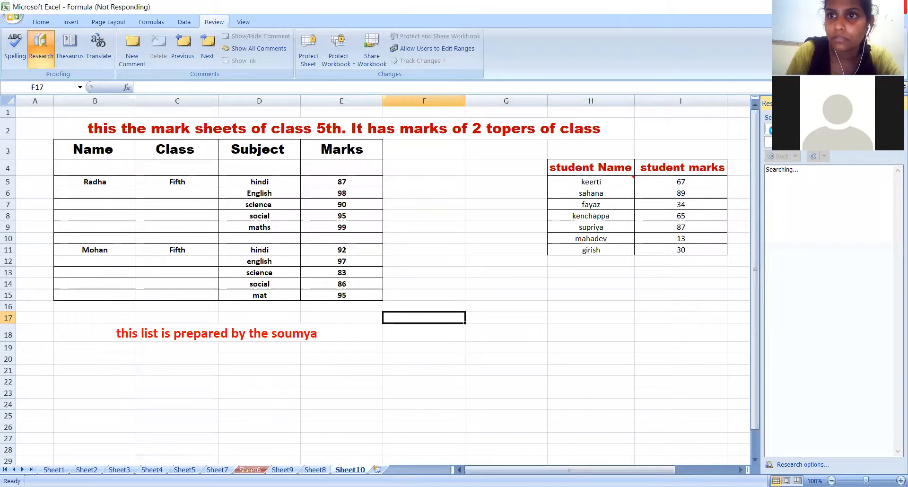
pyautogui.write('computer')
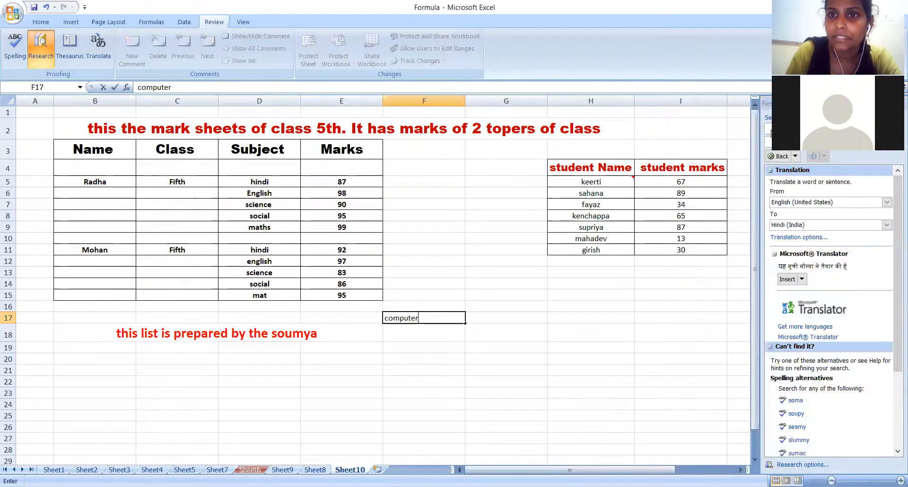
pyautogui.press('BackSpace')
pyautogui.press('BackSpace')
pyautogui.press('BackSpace')
pyautogui.press('BackSpace')
pyautogui.press('BackSpace')
pyautogui.press('BackSpace')
pyautogui.press('BackSpace')
pyautogui.press('BackSpace')
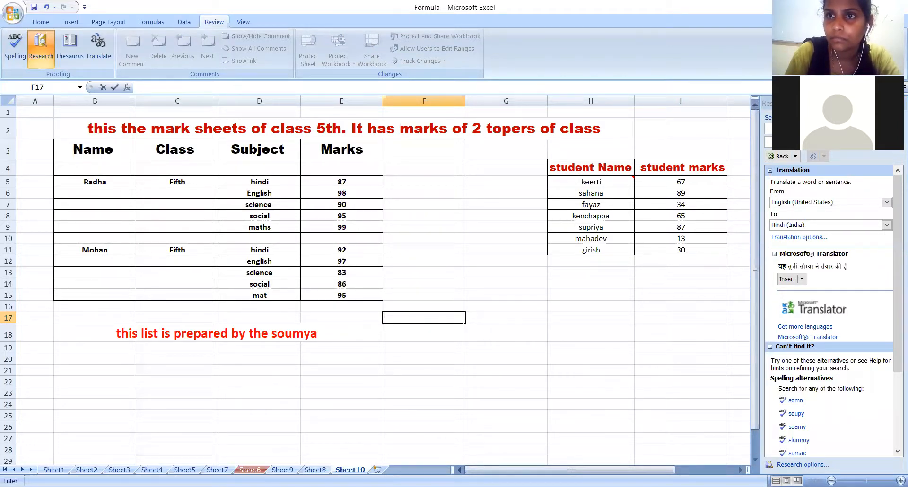
# Select cell H20 and translate "computer fundamental" from English (United States) to Hindi (India) in the Research pane
pyautogui.click(591, 359)
pyautogui.click(768, 128)
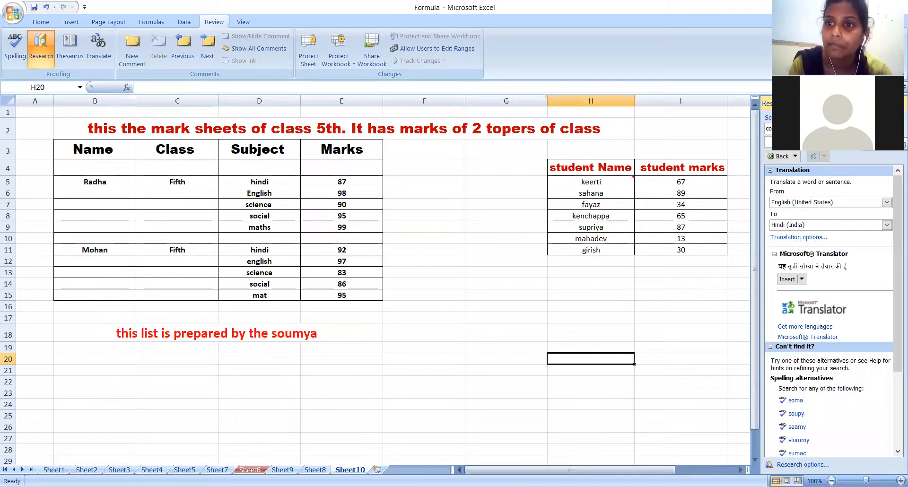
pyautogui.click(896, 129)
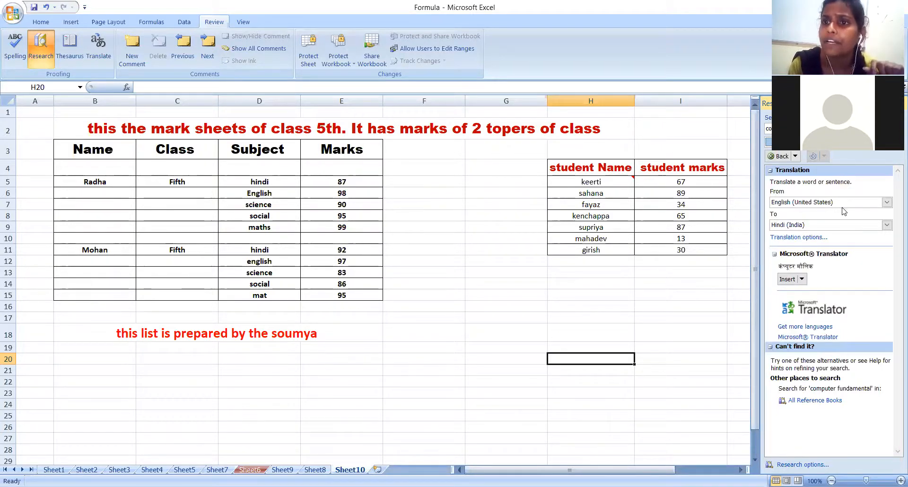
# Try Irish (Ireland) as the translation's target language, and return it to Hindi (India) and translate again
pyautogui.click(887, 225)
pyautogui.click(802, 266)
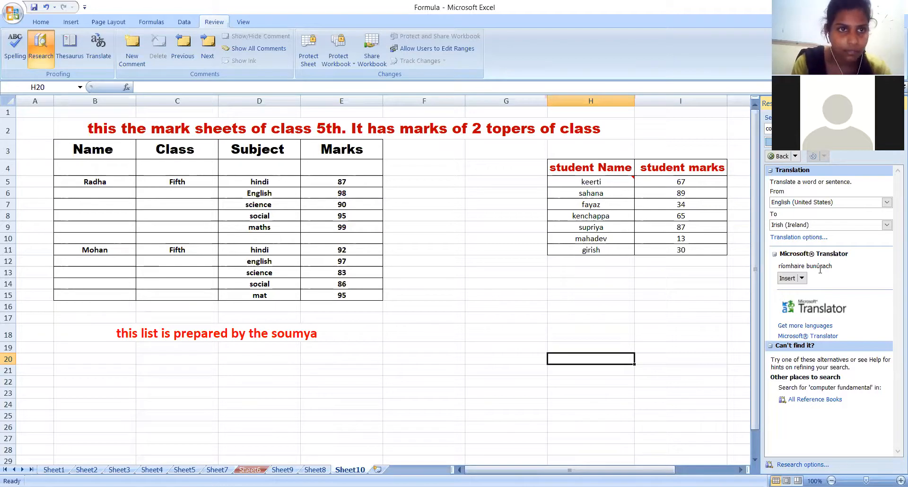
pyautogui.click(886, 225)
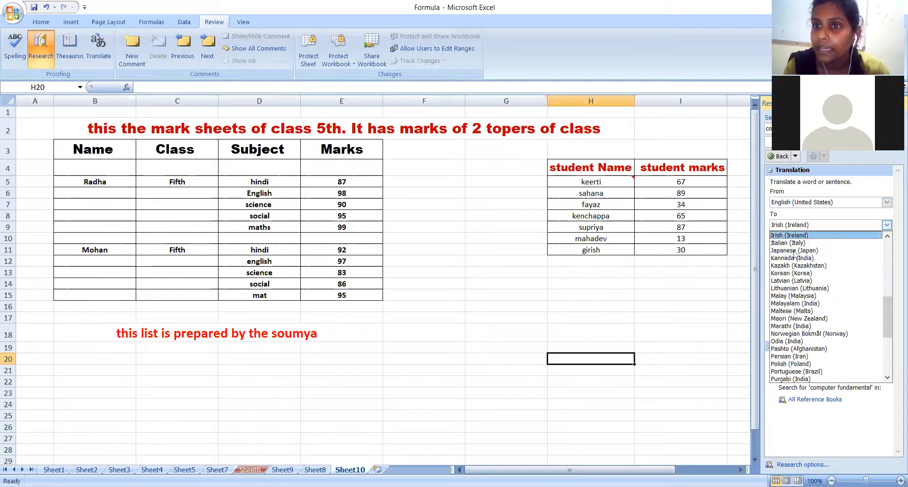
pyautogui.scroll(2, 789, 235)
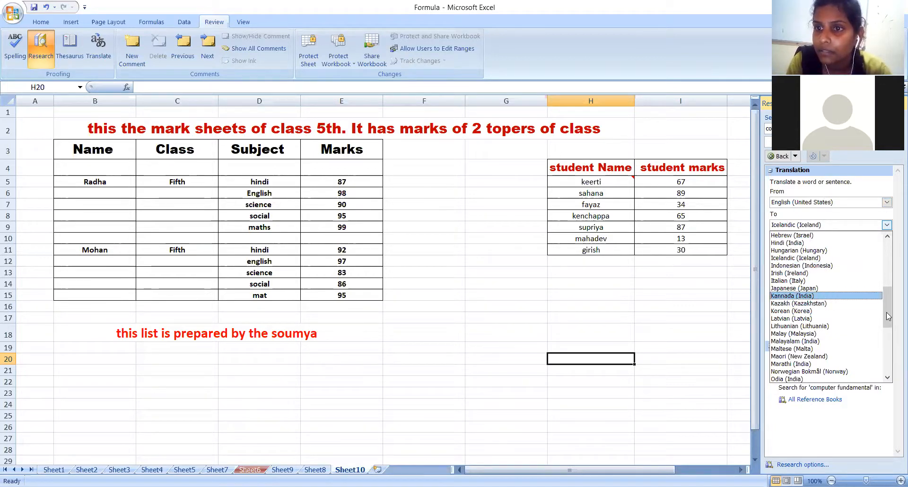
pyautogui.scroll(-2, 892, 331)
pyautogui.moveTo(891, 335); pyautogui.dragTo(892, 370)
pyautogui.scroll(13, 892, 324)
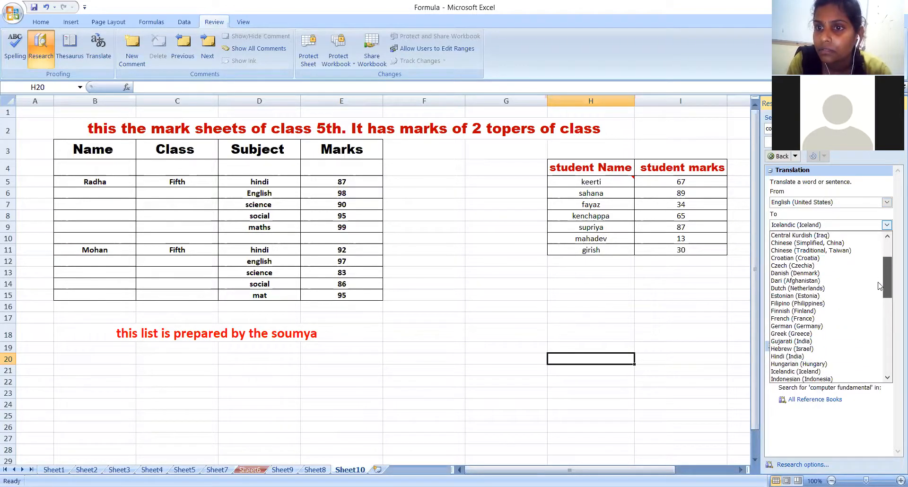
pyautogui.click(786, 356)
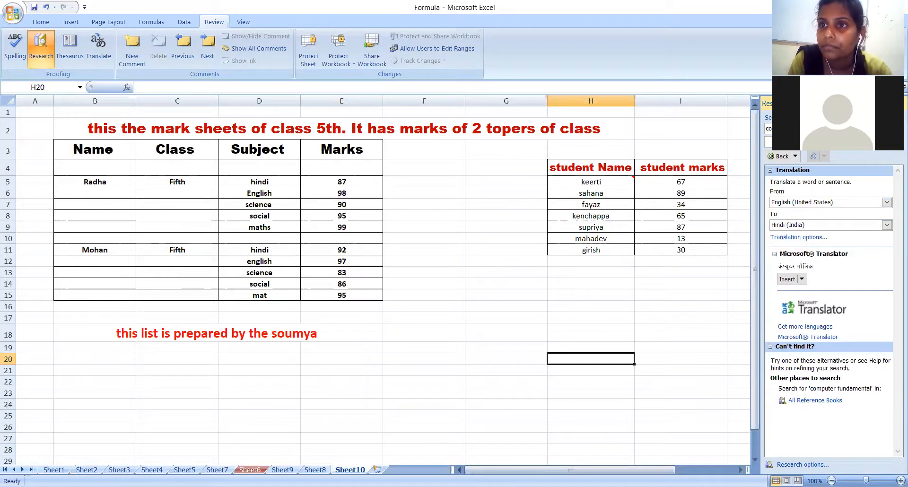
pyautogui.click(896, 129)
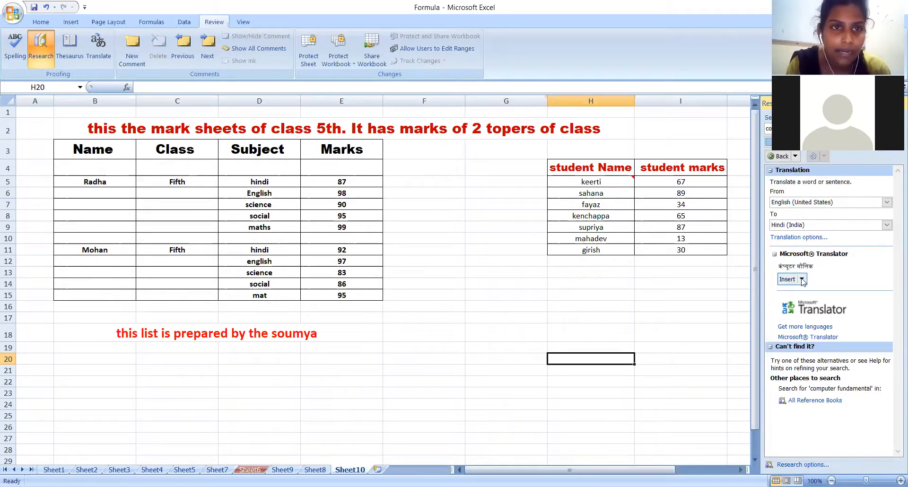
# Copy the Hindi translation from the Research pane and paste it into cell H20
pyautogui.click(802, 280)
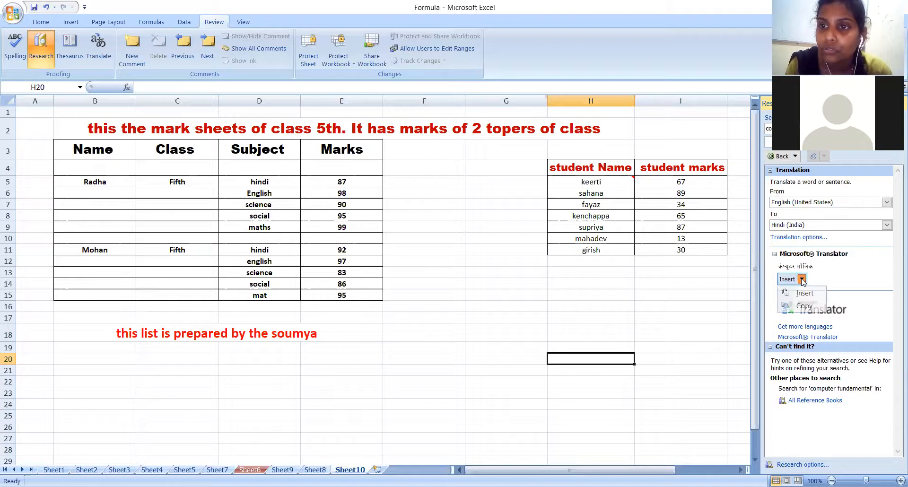
pyautogui.click(804, 306)
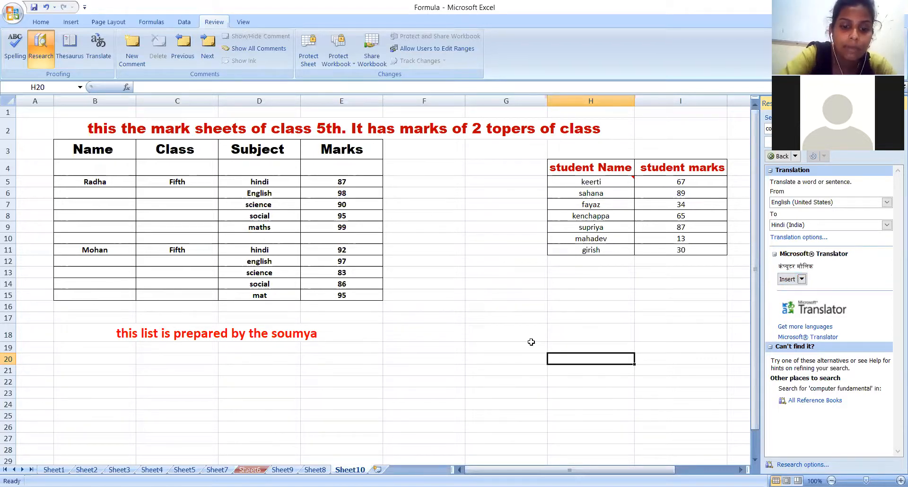
pyautogui.rightClick(570, 360)
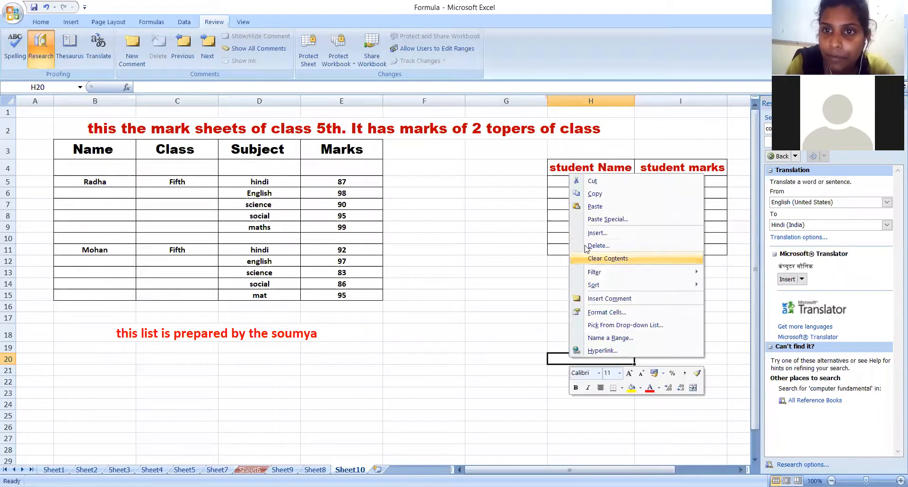
pyautogui.click(592, 207)
pyautogui.click(569, 402)
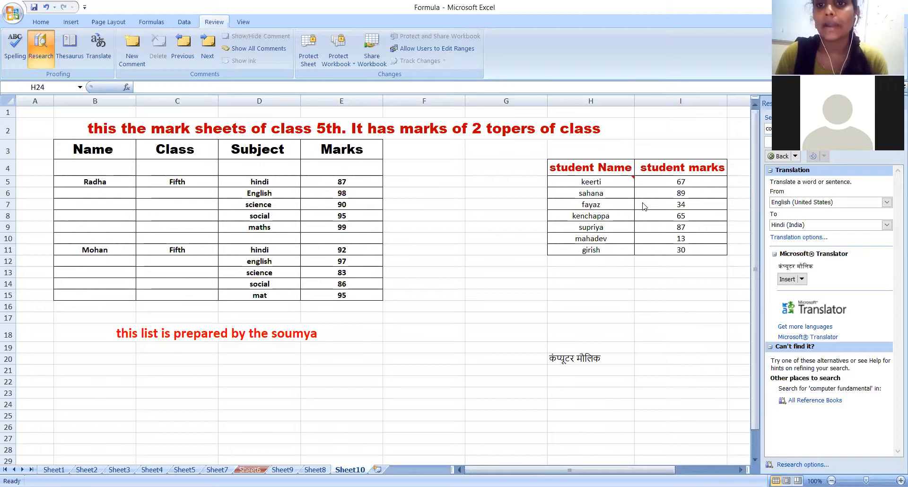
# Replace the student name in H7 with the same name as in H6
pyautogui.click(600, 192)
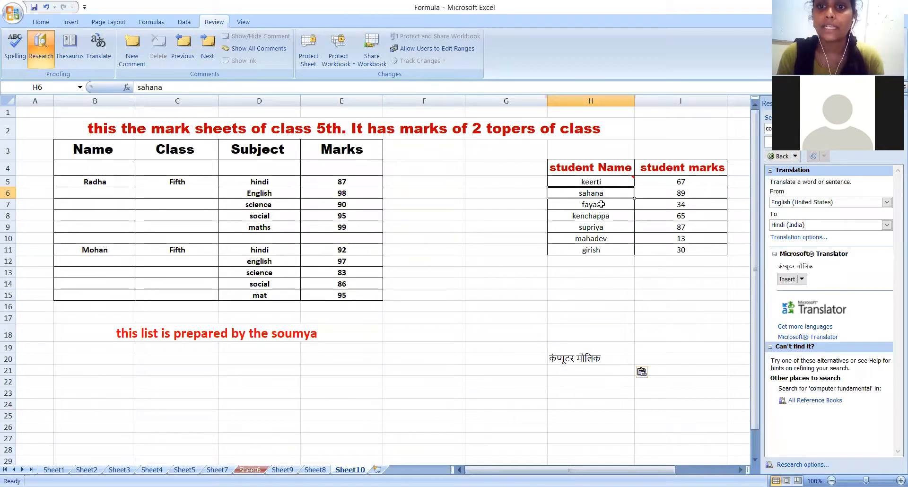
pyautogui.click(601, 204)
pyautogui.press('BackSpace')
pyautogui.write('sahan')
pyautogui.click(617, 268)
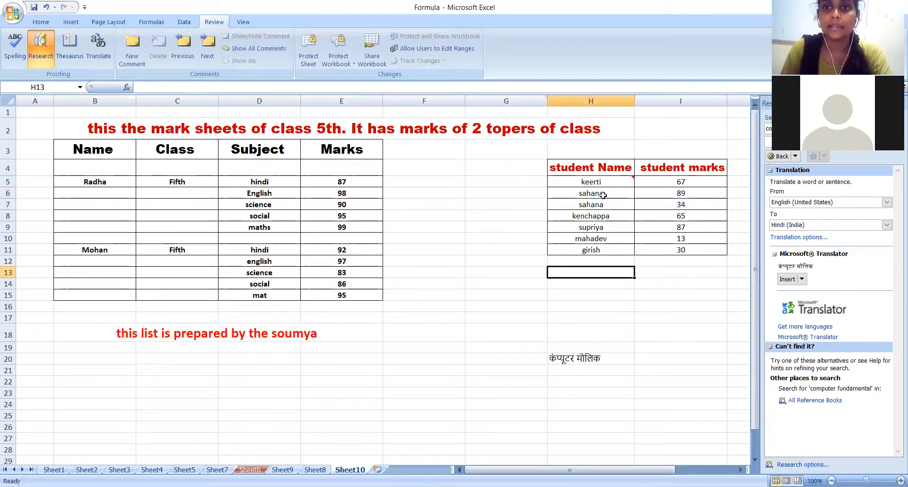
# Add a comment to the student name in H6, replacing the default author text with "bijapur"
pyautogui.click(604, 193)
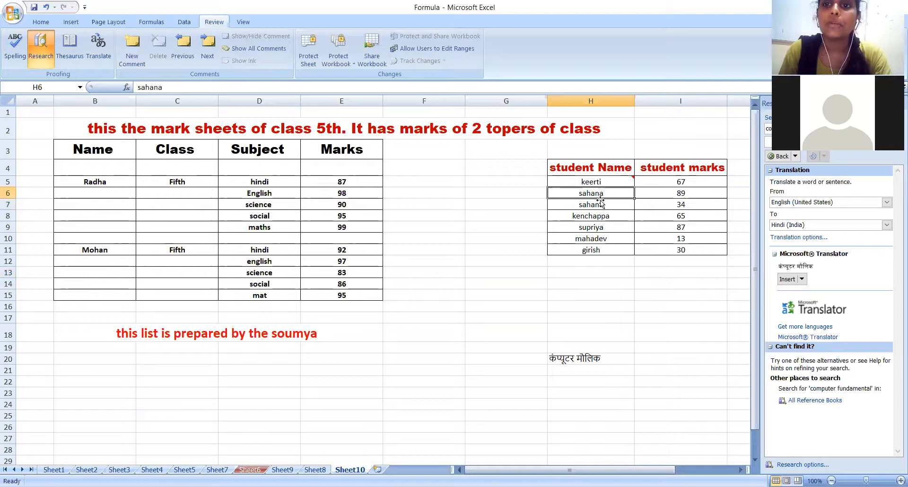
pyautogui.click(600, 205)
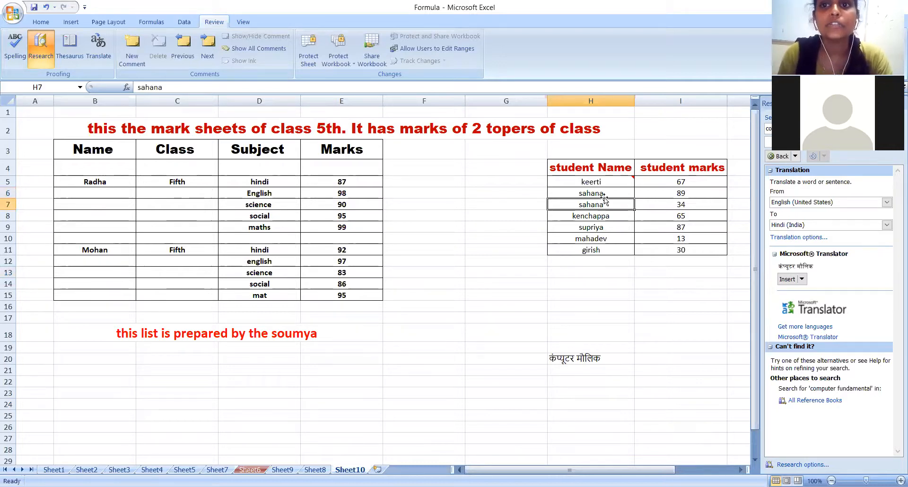
pyautogui.click(603, 193)
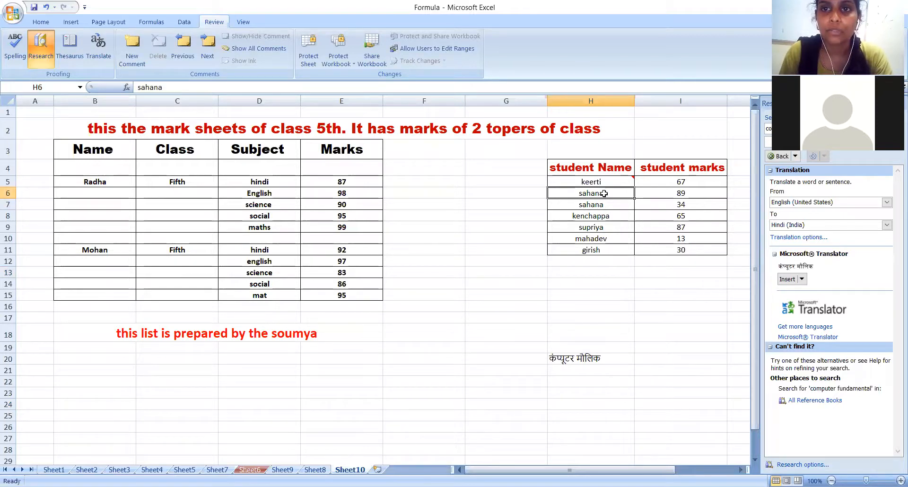
pyautogui.click(129, 58)
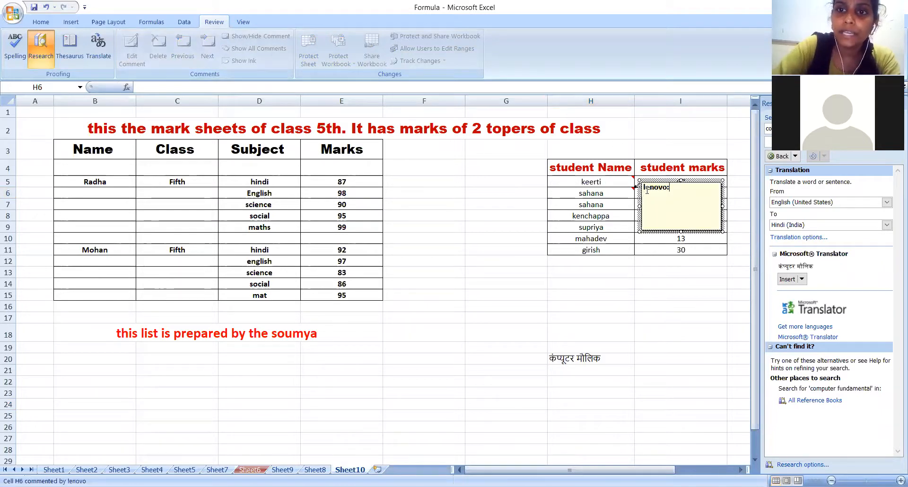
pyautogui.press('BackSpace')
pyautogui.press('BackSpace')
pyautogui.press('BackSpace')
pyautogui.press('BackSpace')
pyautogui.press('BackSpace')
pyautogui.press('BackSpace')
pyautogui.press('BackSpace')
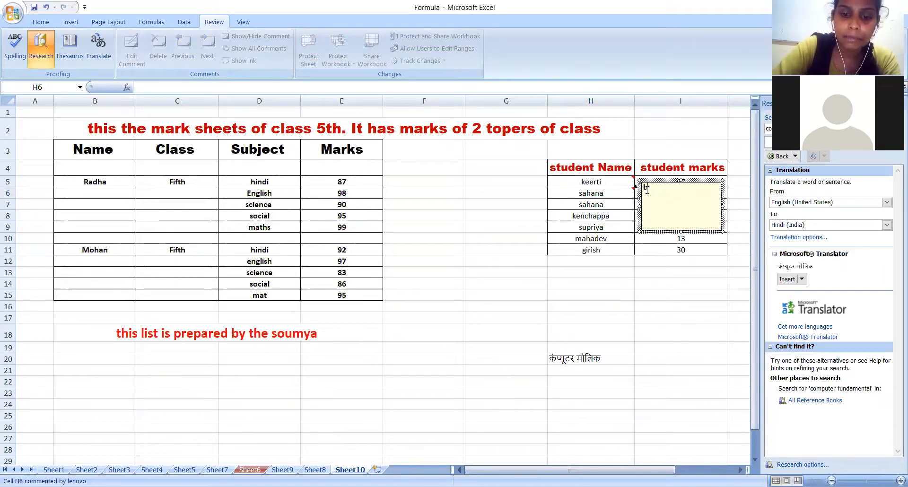
pyautogui.write('bijapur')
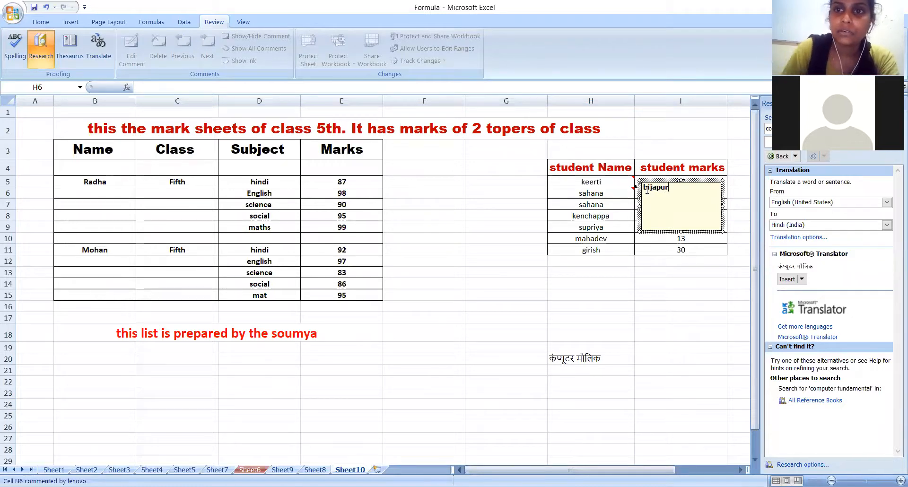
pyautogui.press('Return')
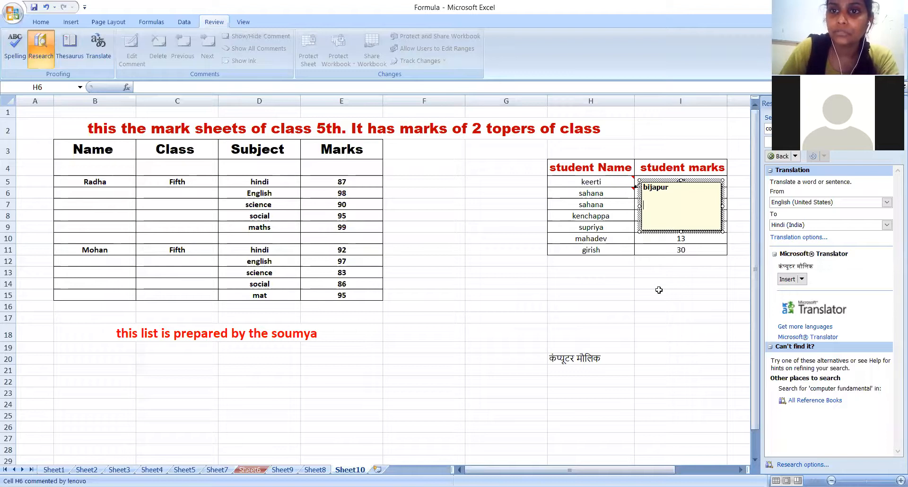
# Close the comment on H6 and add one to the student name in H7, replacing the default author text with "solapur"
pyautogui.click(630, 316)
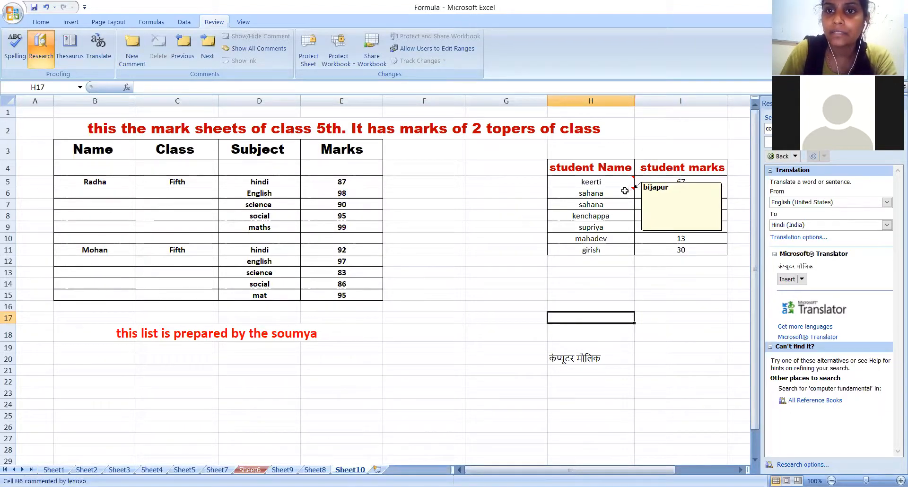
pyautogui.moveTo(620, 196)
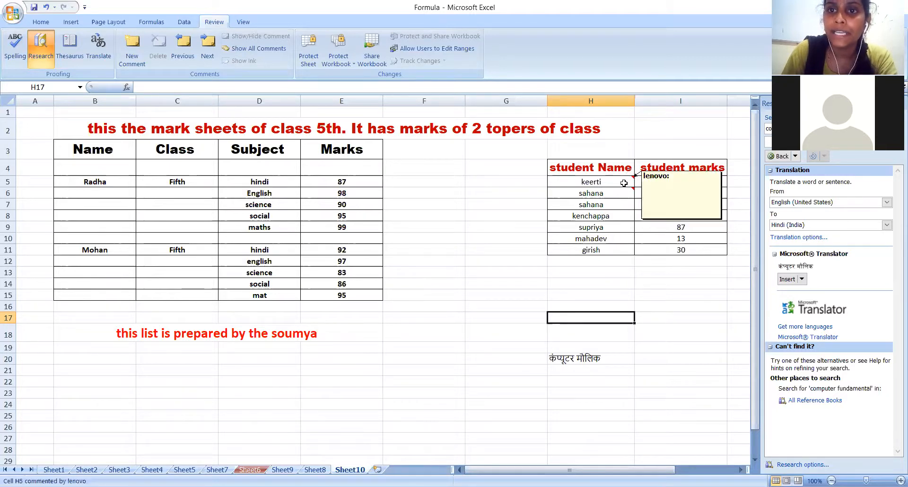
pyautogui.click(613, 206)
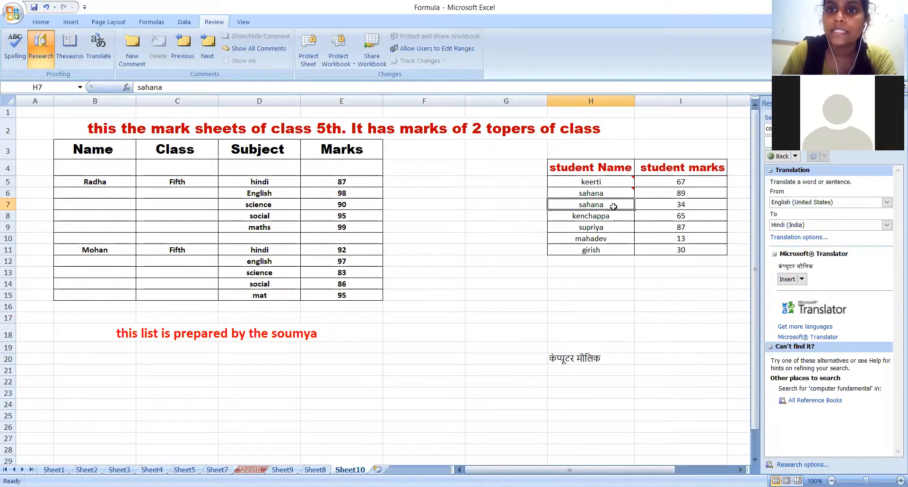
pyautogui.click(128, 60)
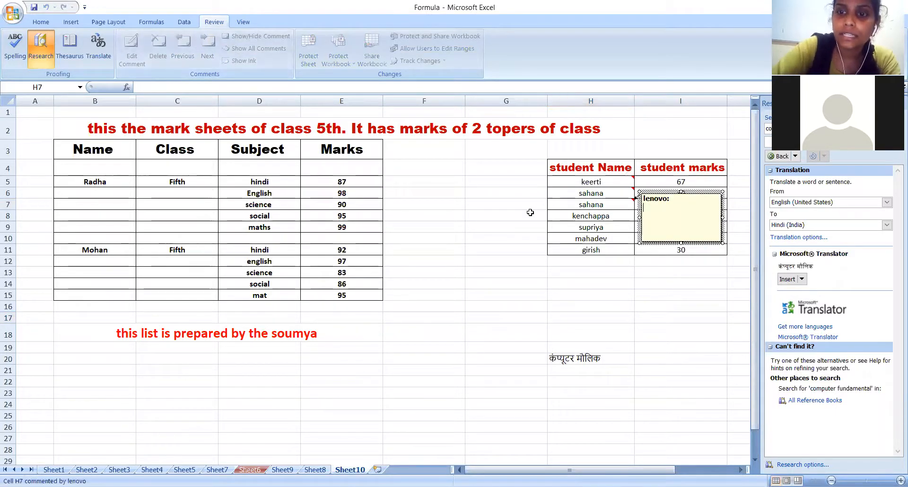
pyautogui.press('BackSpace')
pyautogui.press('BackSpace')
pyautogui.press('BackSpace')
pyautogui.press('BackSpace')
pyautogui.press('BackSpace')
pyautogui.press('BackSpace')
pyautogui.press('BackSpace')
pyautogui.write('solapur')
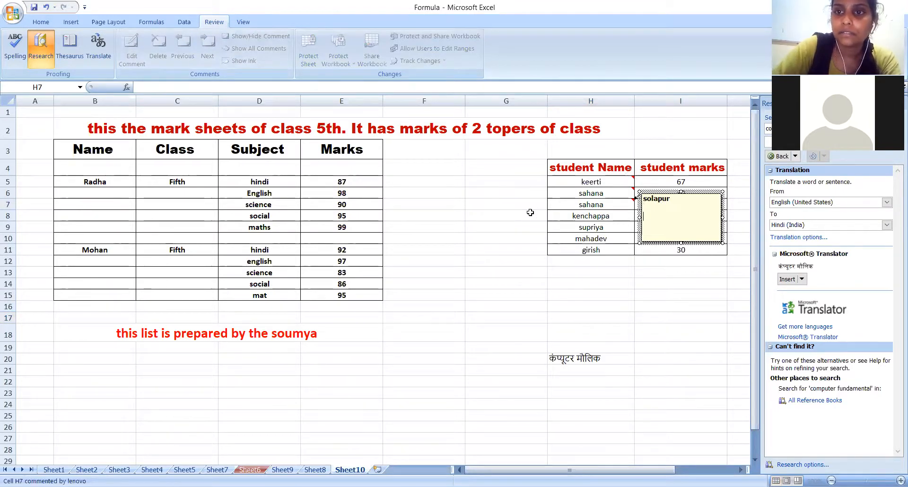
pyautogui.click(562, 278)
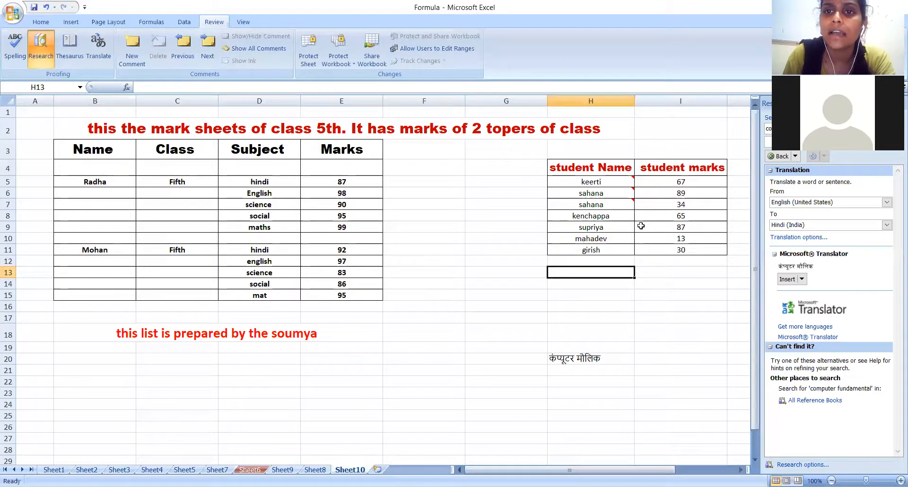
pyautogui.moveTo(625, 205)
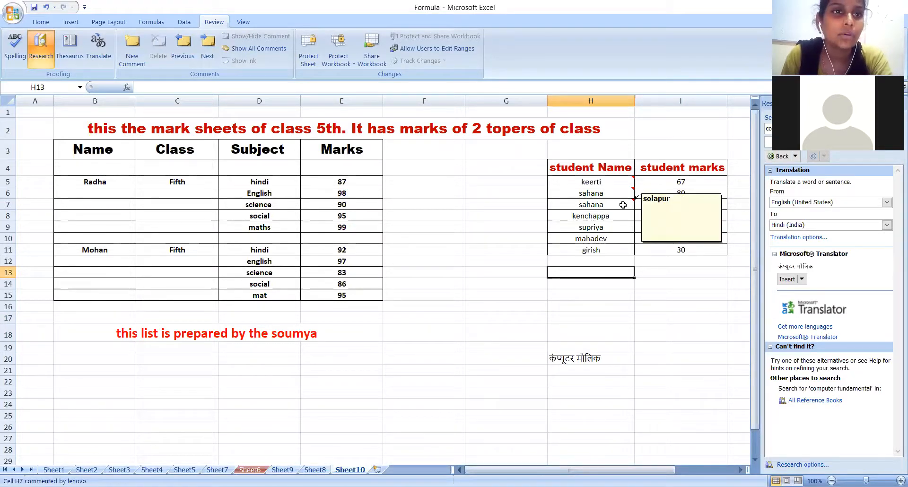